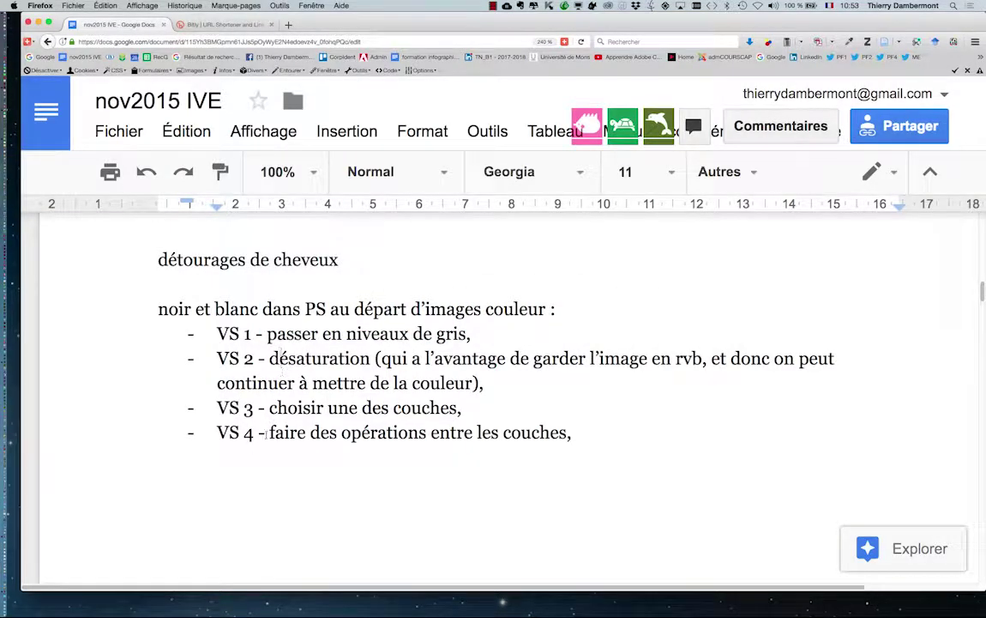
# Highlight the VS 4 channel-operations line in the nov2015 IVE doc and switch applications.
pyautogui.moveTo(258, 433); pyautogui.dragTo(567, 440)
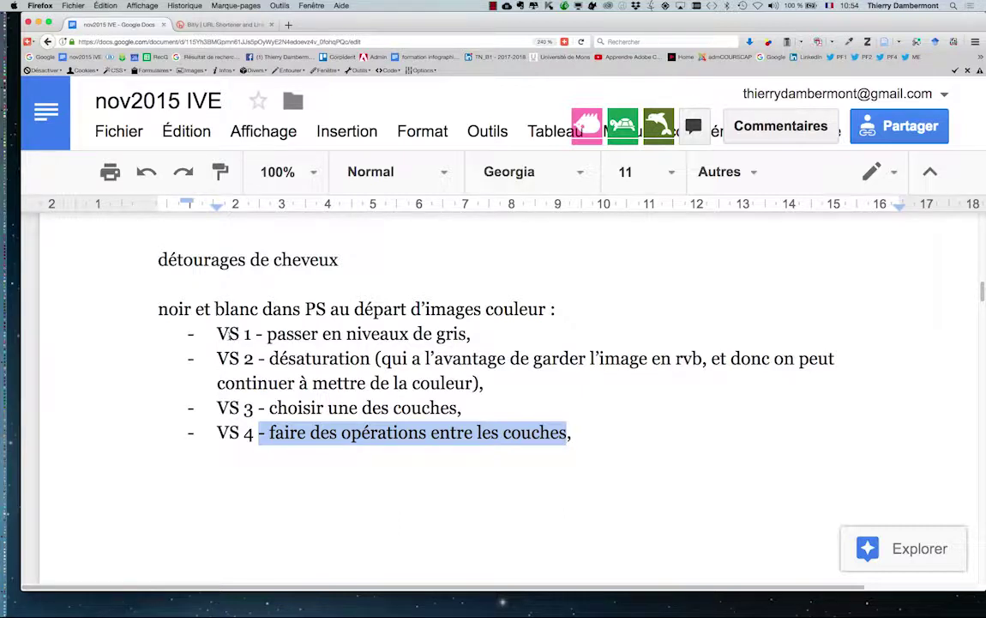
pyautogui.press('super+Tab')
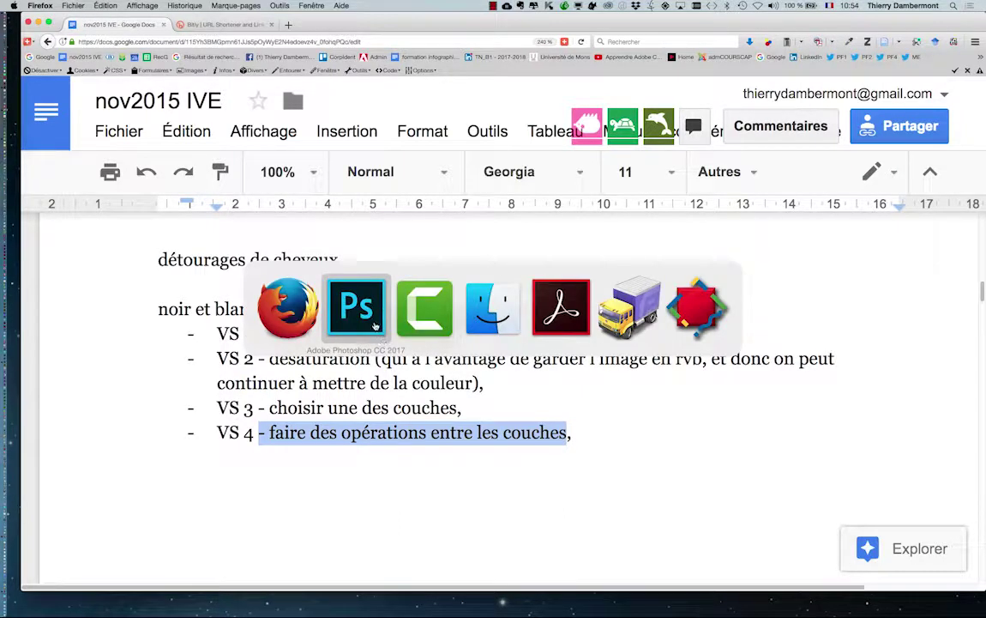
# Open people-men-grass-sport.psd with its embedded colour profile and show it in full-screen mode.
pyautogui.click(375, 325)
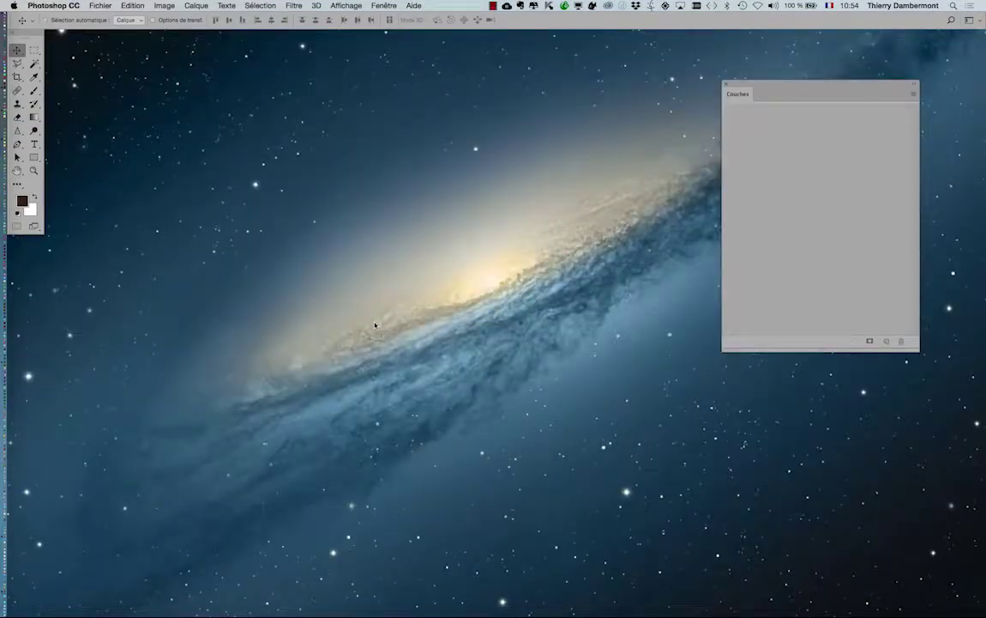
pyautogui.click(101, 6)
pyautogui.press('super+o')
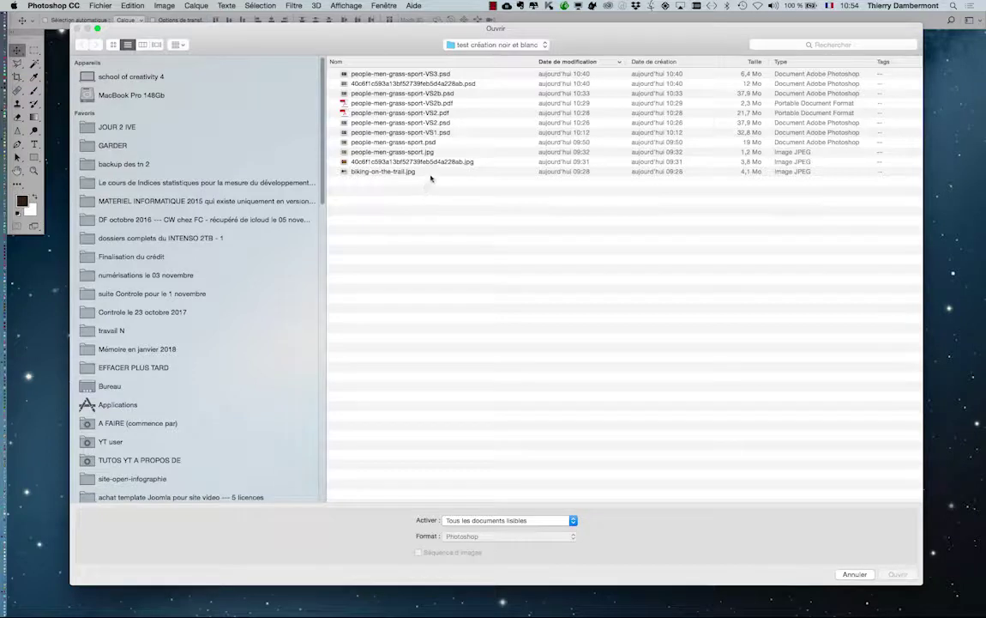
pyautogui.click(412, 141)
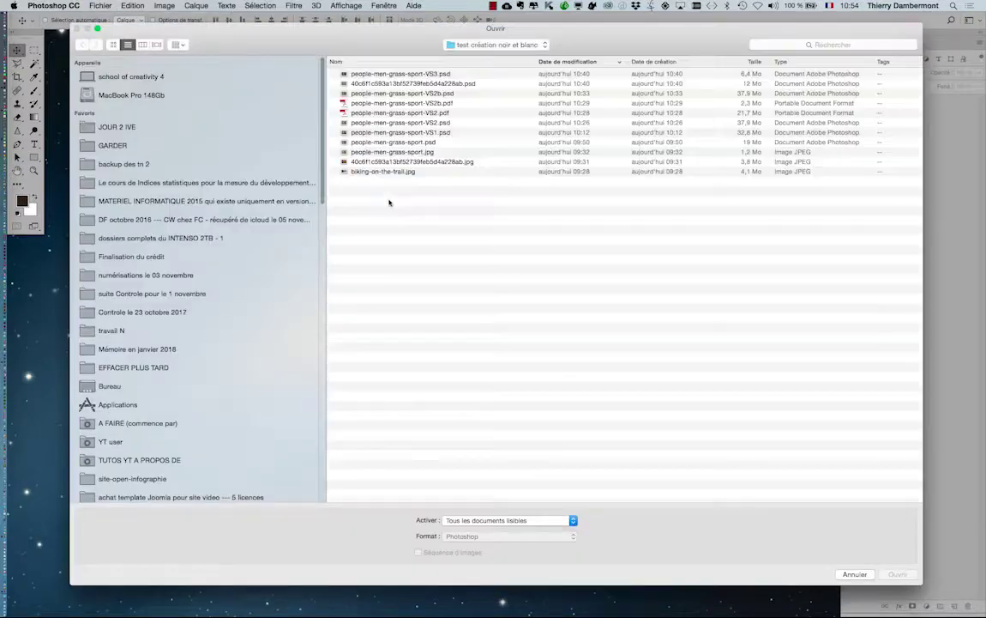
pyautogui.click(390, 142)
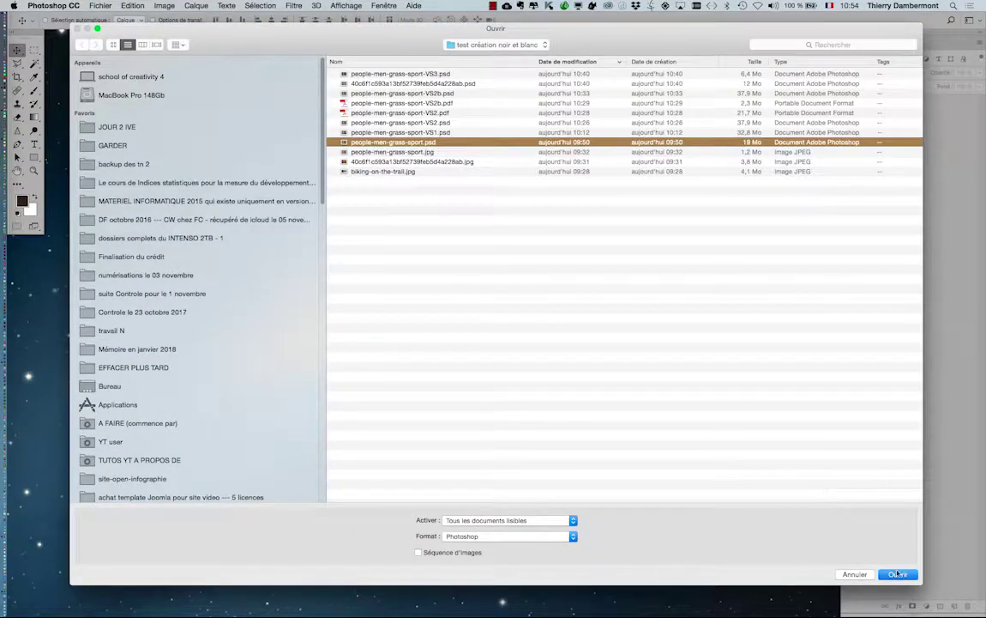
pyautogui.press('Return')
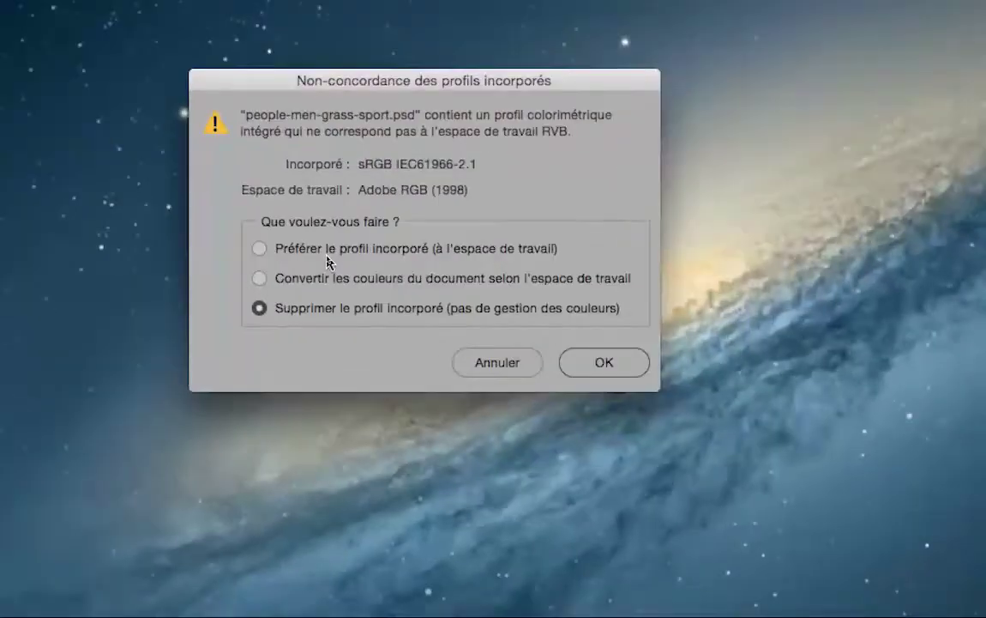
pyautogui.click(327, 256)
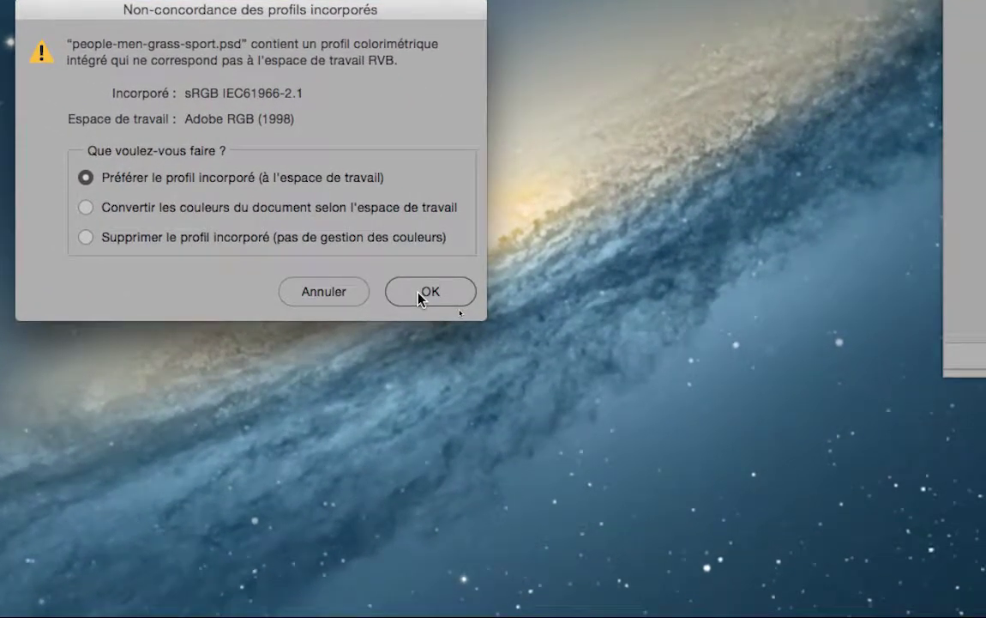
pyautogui.click(420, 294)
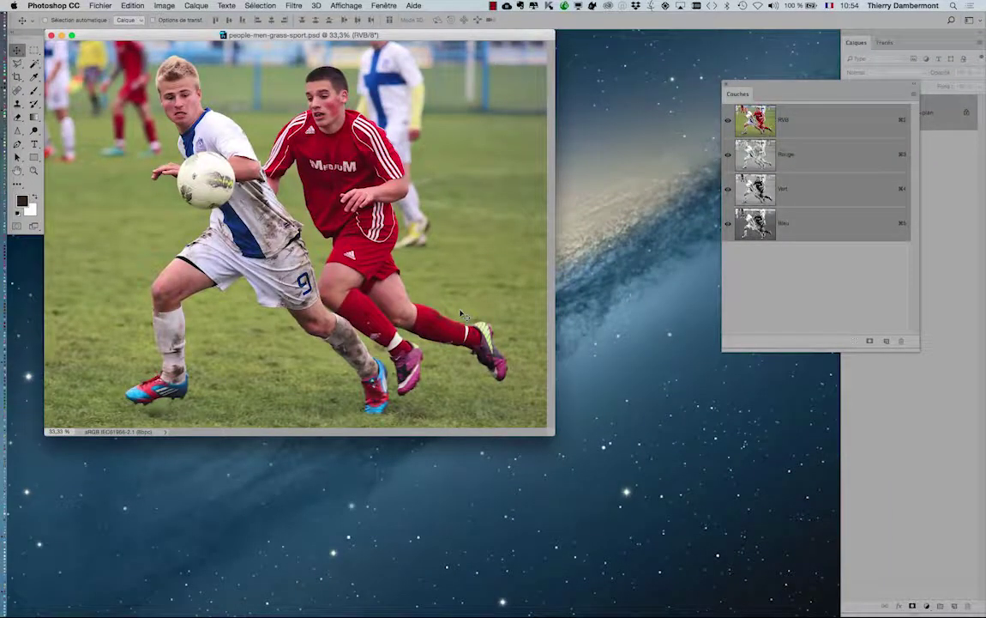
pyautogui.press('f')
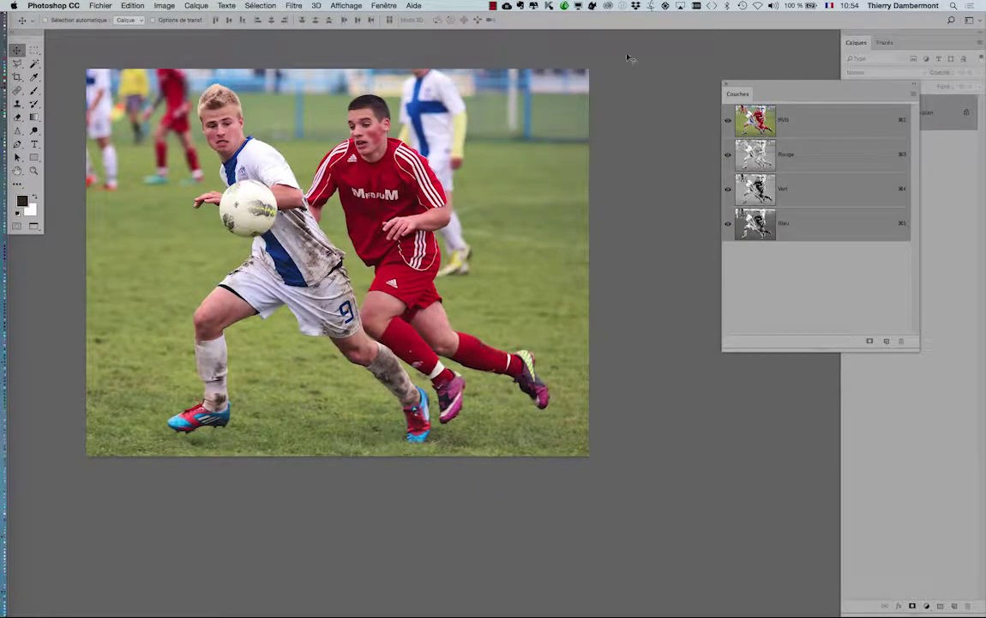
pyautogui.click(164, 5)
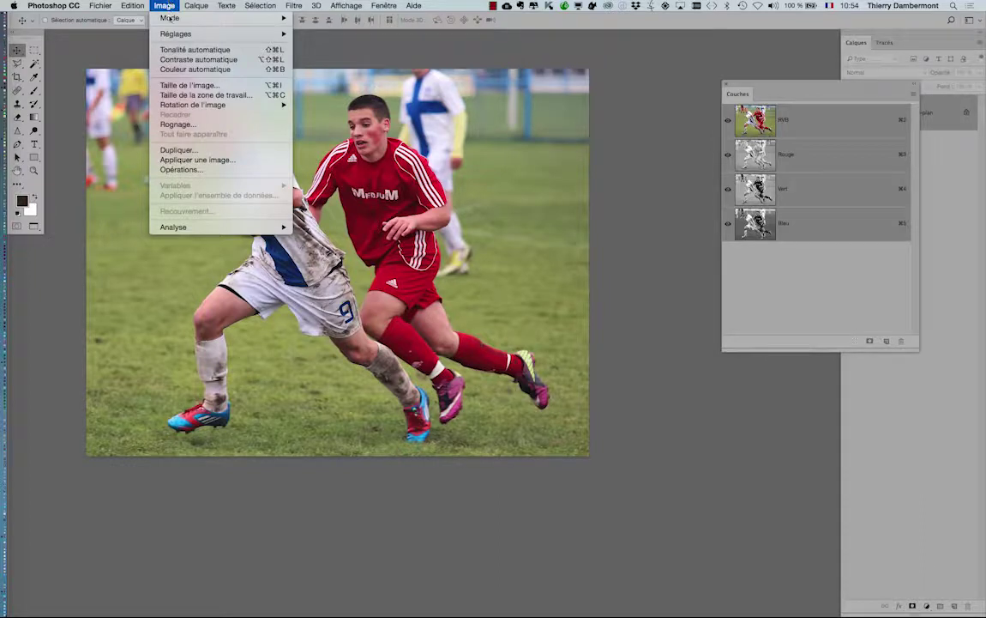
# In Image > Opérations, multiply Rouge with Vert as Source 2 using Produit.
pyautogui.click(186, 170)
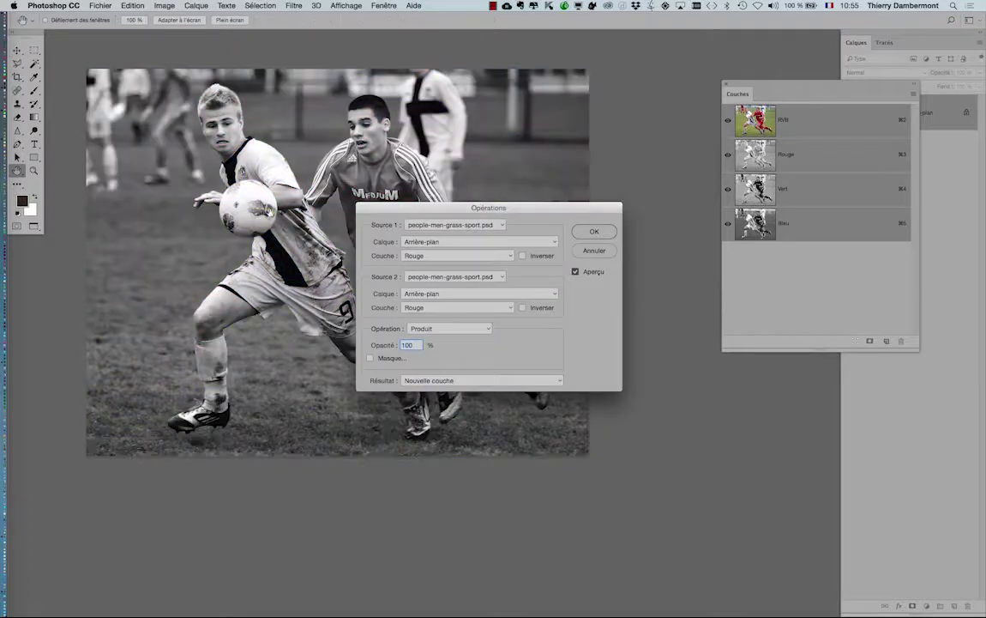
pyautogui.moveTo(484, 142); pyautogui.dragTo(522, 94)
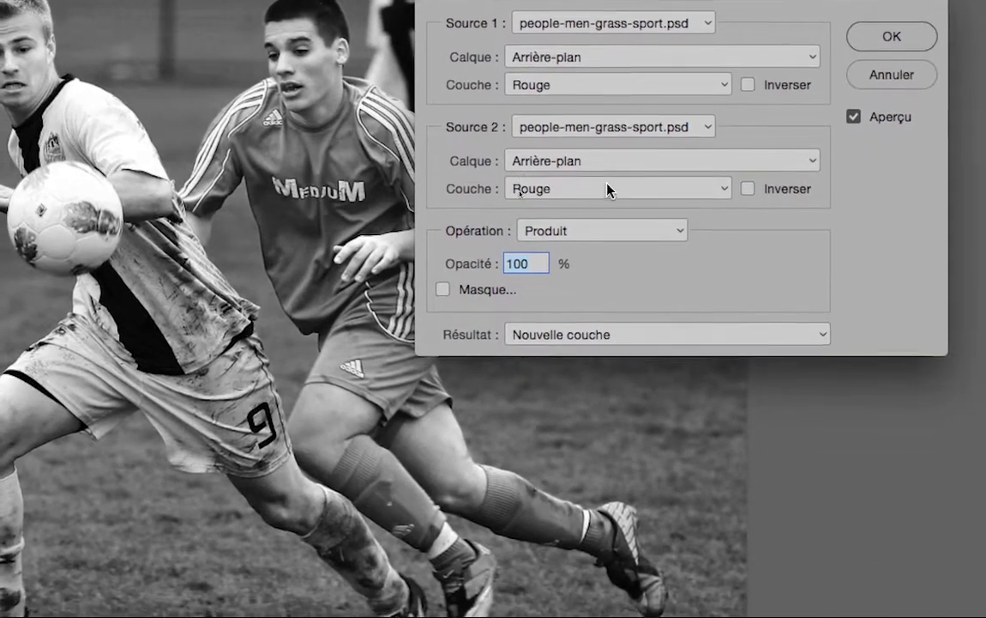
pyautogui.click(607, 187)
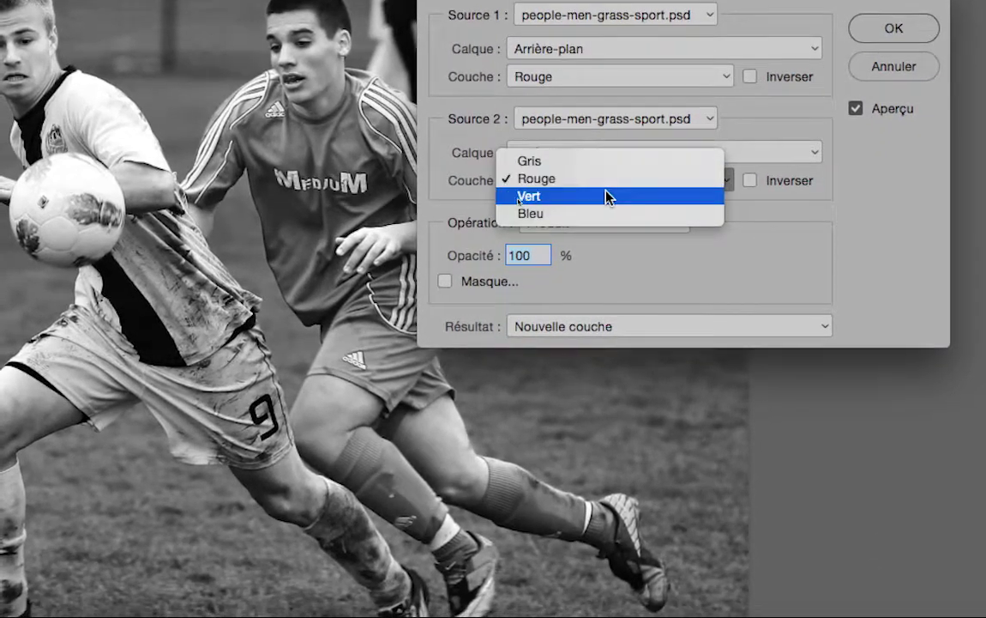
pyautogui.click(607, 196)
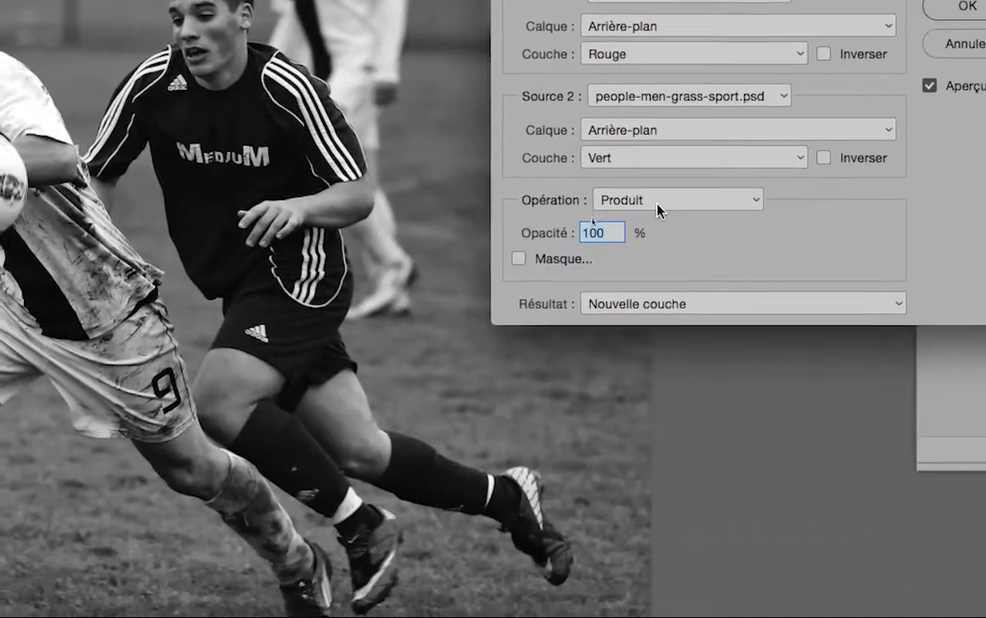
# Preview the Red–Green blend with Superposition, Densité couleur - and Obscurcir.
pyautogui.click(658, 206)
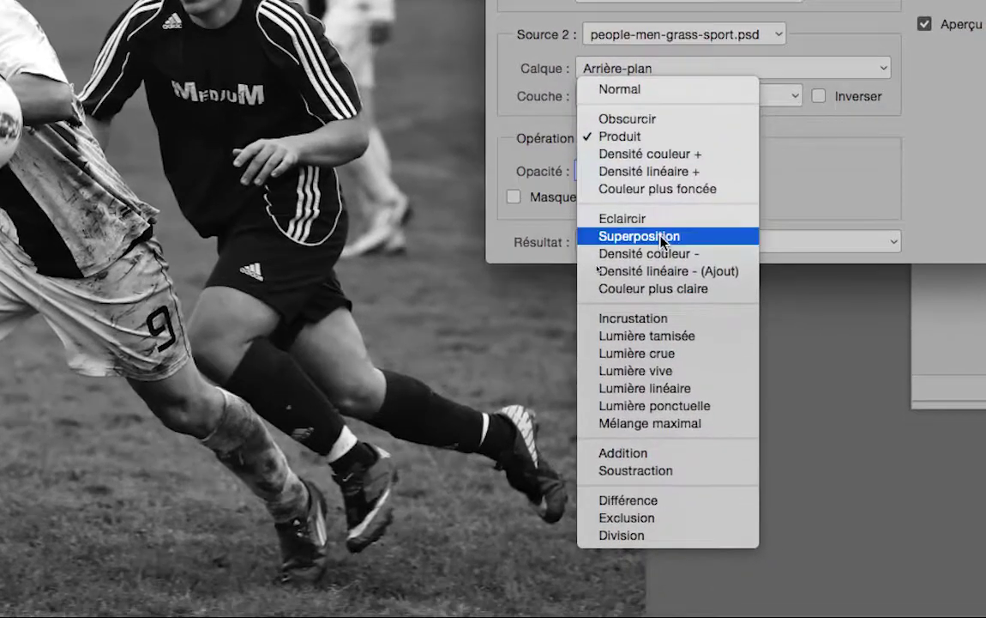
pyautogui.click(660, 247)
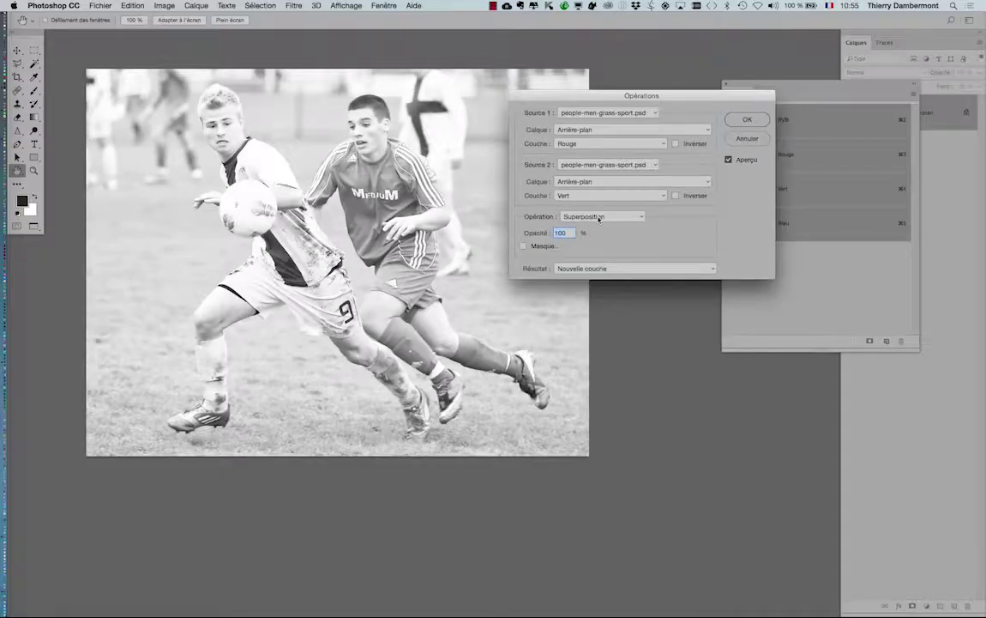
pyautogui.click(598, 216)
pyautogui.click(598, 224)
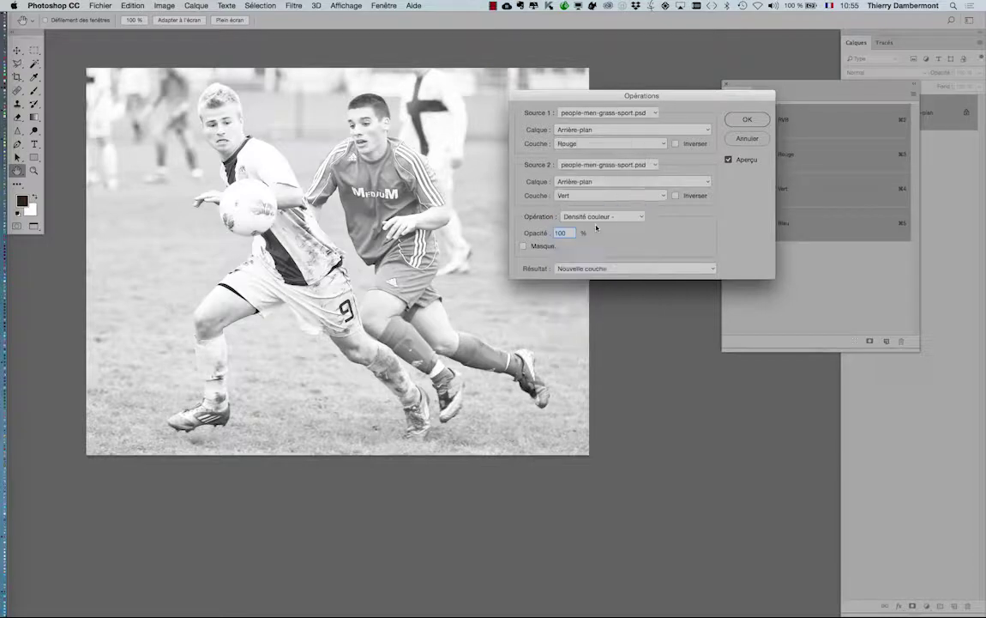
pyautogui.click(598, 216)
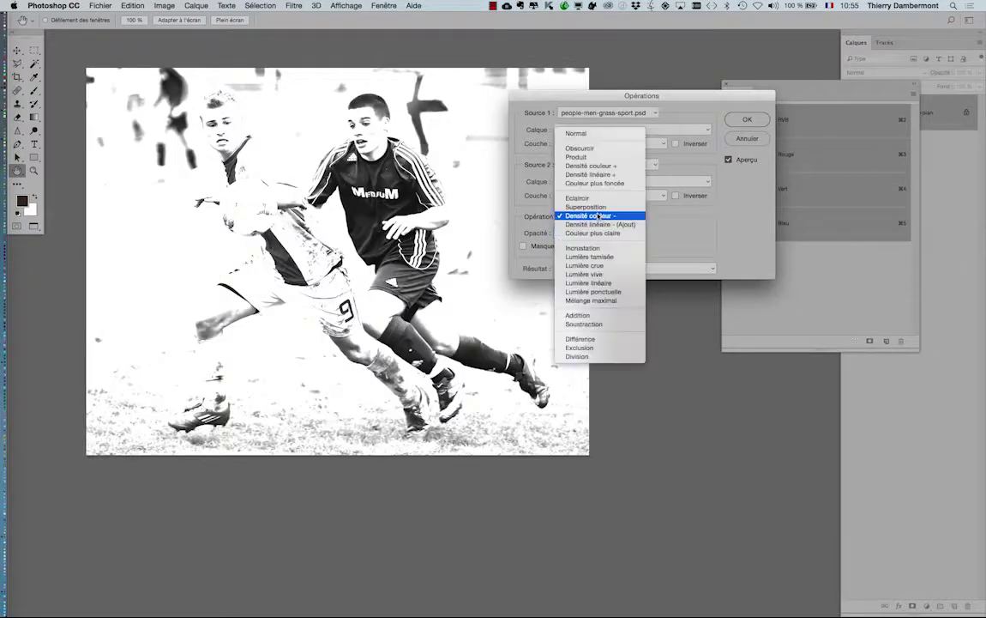
pyautogui.click(598, 153)
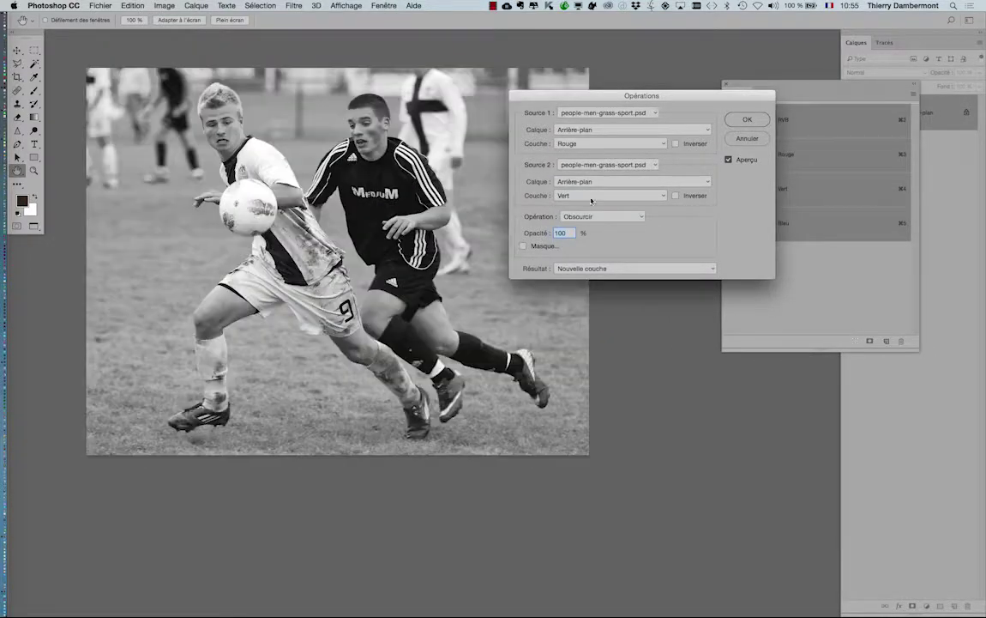
# Compare Incrustation with Lumière crue, settling back on Incrustation.
pyautogui.click(590, 217)
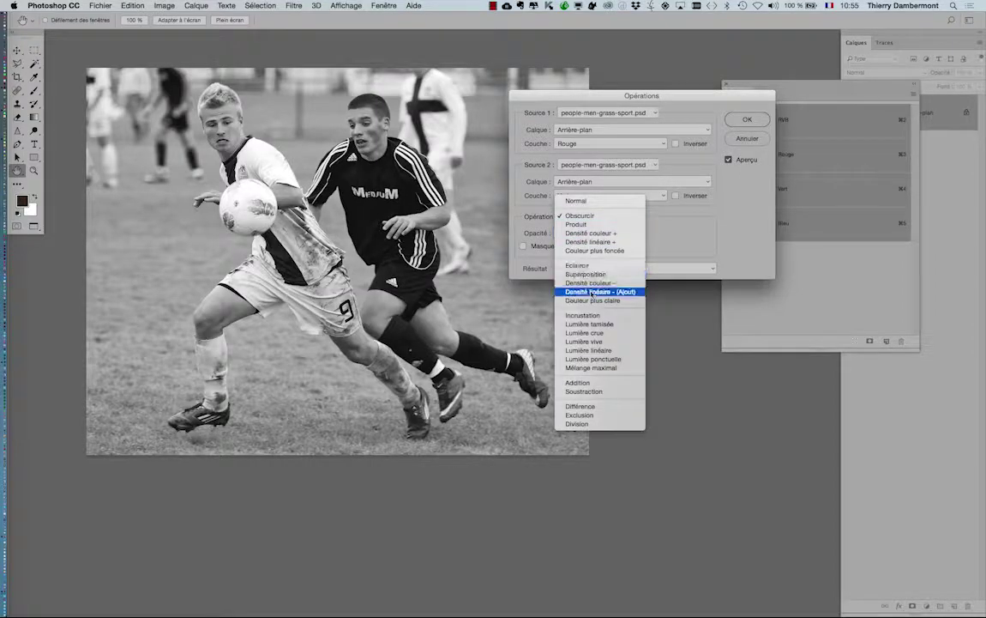
pyautogui.click(576, 316)
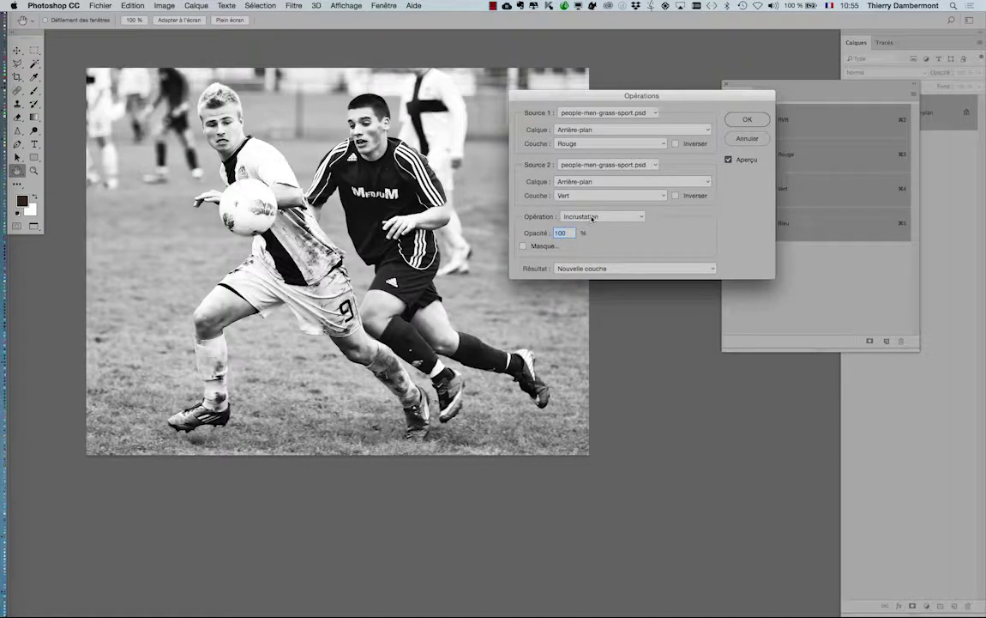
pyautogui.click(592, 218)
pyautogui.click(595, 235)
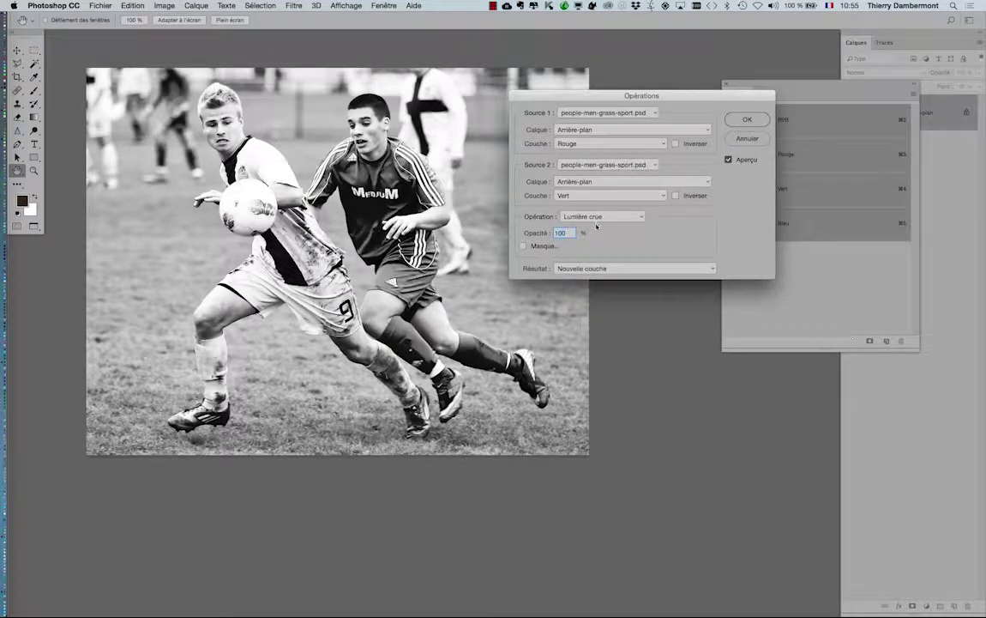
pyautogui.click(598, 218)
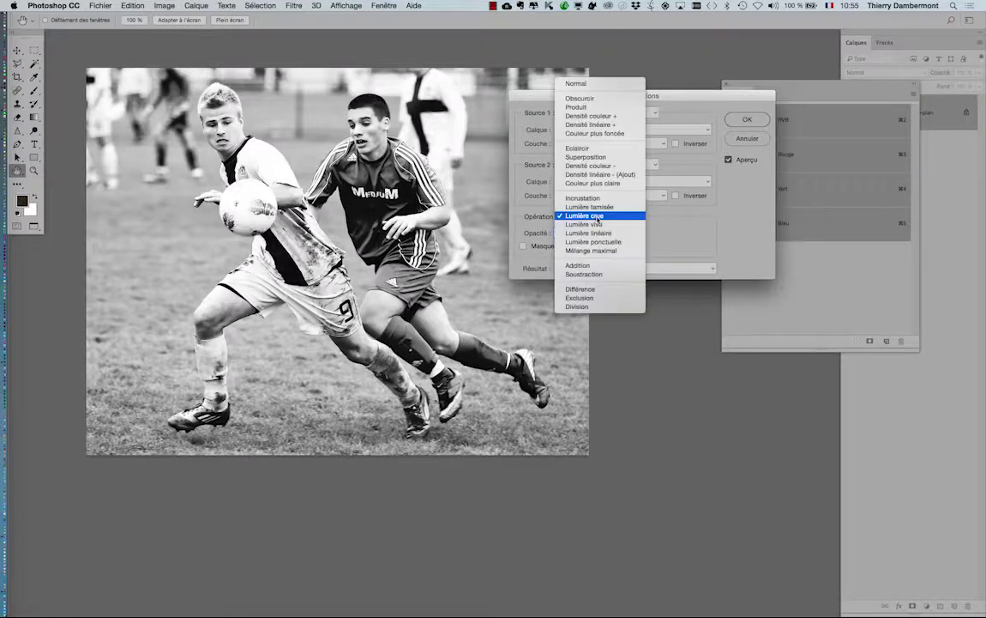
pyautogui.click(598, 204)
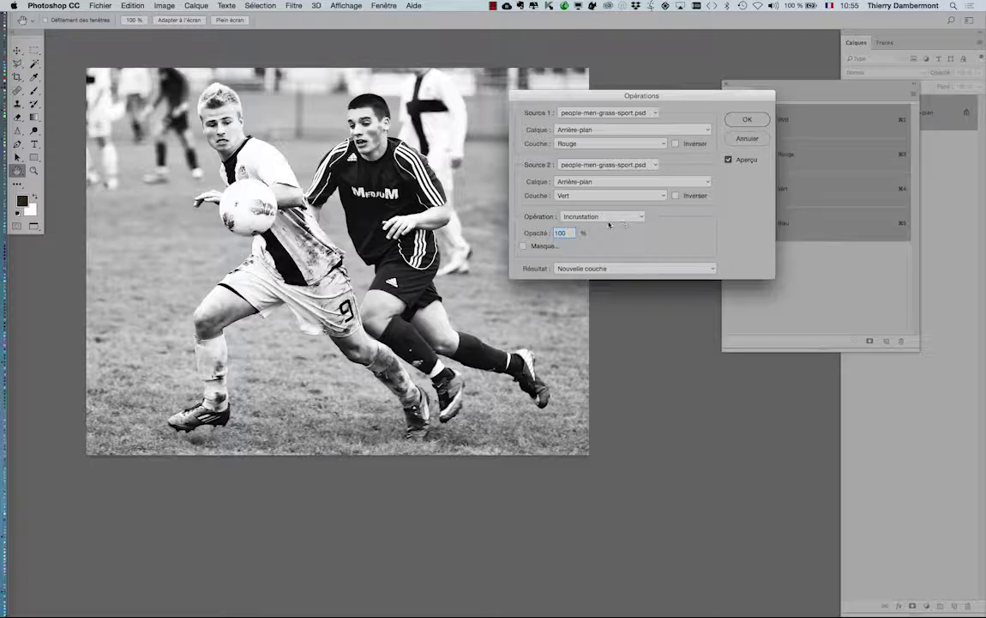
pyautogui.click(607, 218)
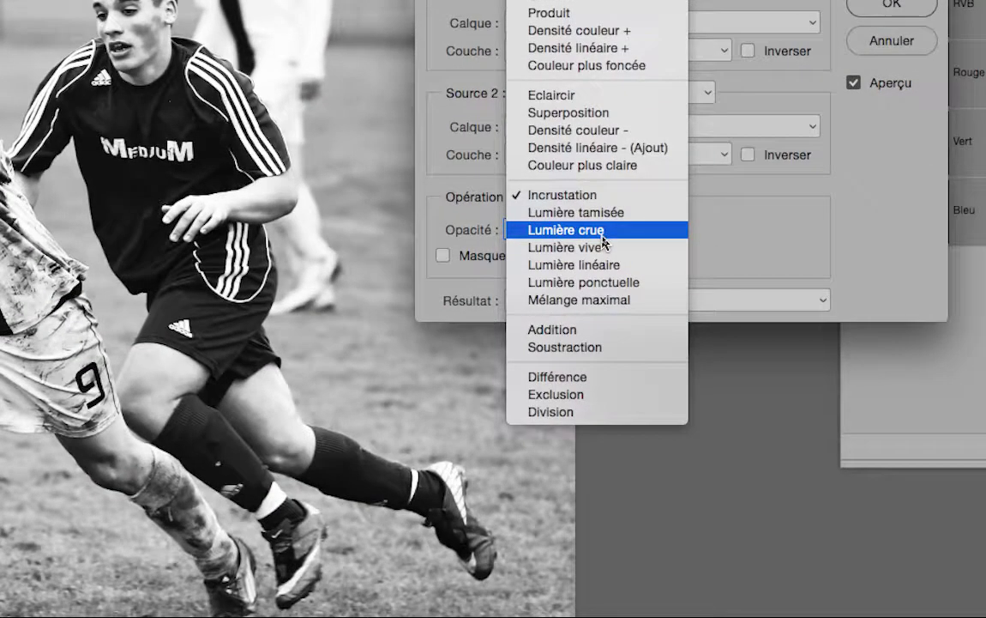
# Try Lumière crue, Lumière vive, Lumière linéaire, Densité linéaire + and Densité couleur + blends.
pyautogui.click(603, 232)
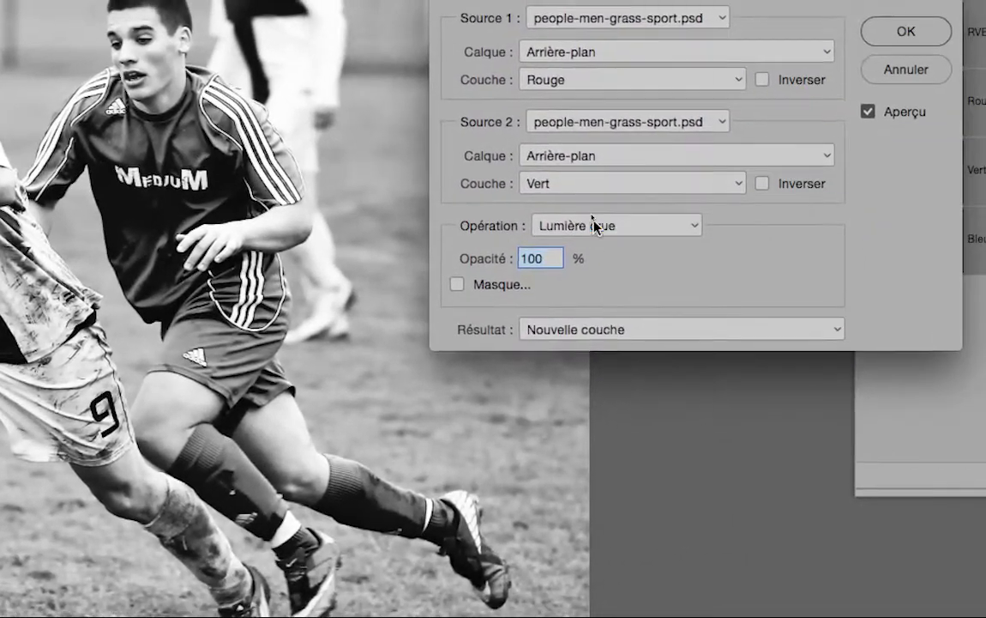
pyautogui.click(594, 226)
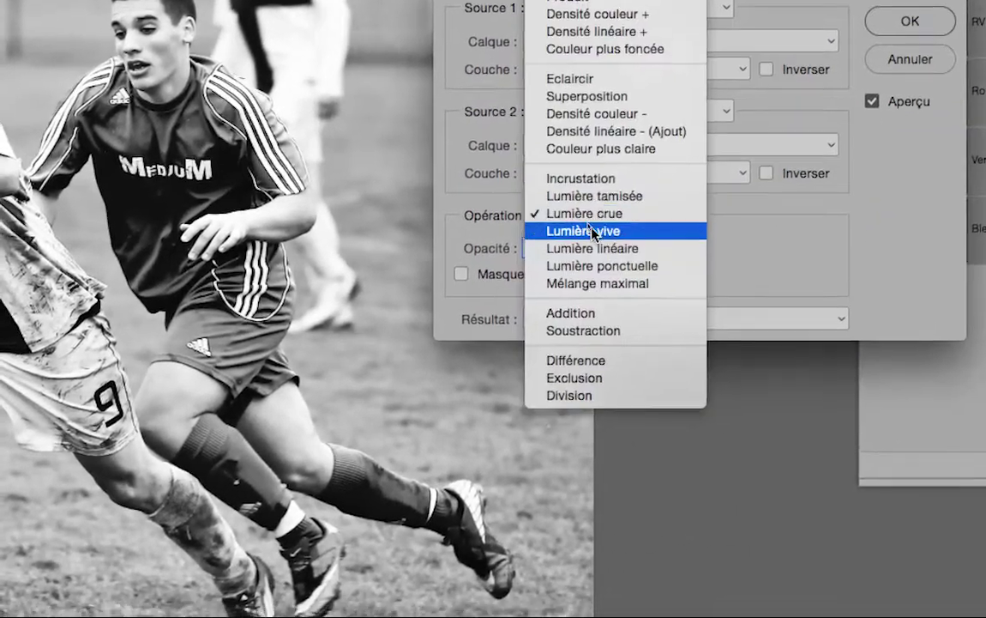
pyautogui.click(593, 230)
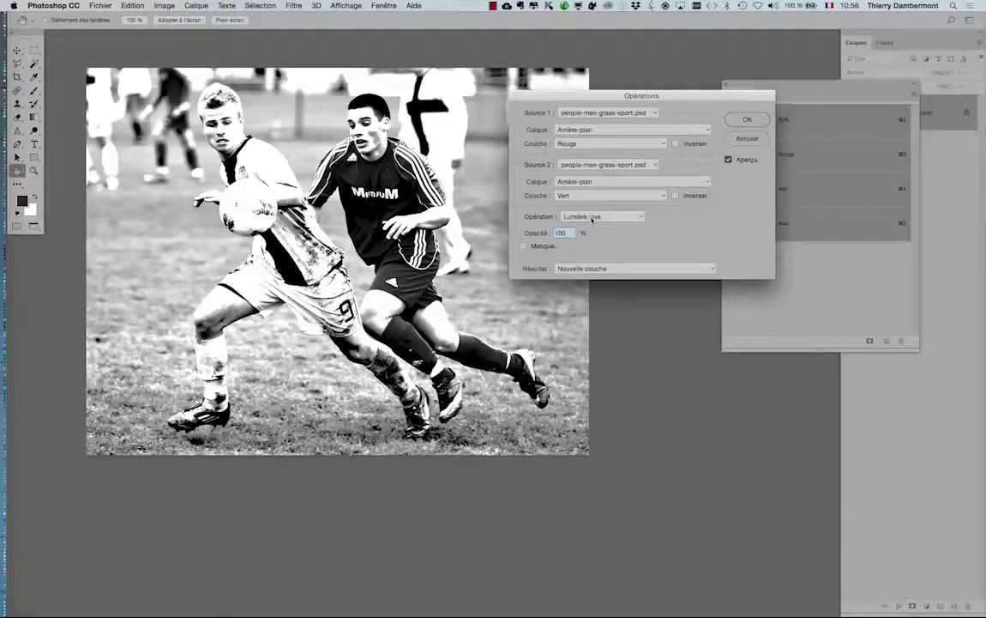
pyautogui.click(592, 218)
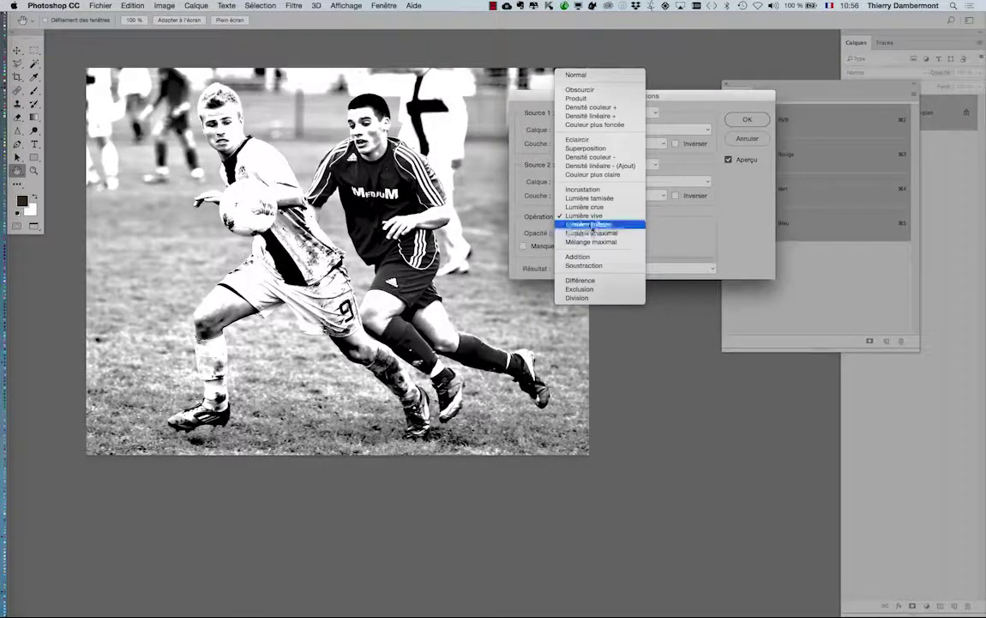
pyautogui.click(591, 227)
pyautogui.click(592, 220)
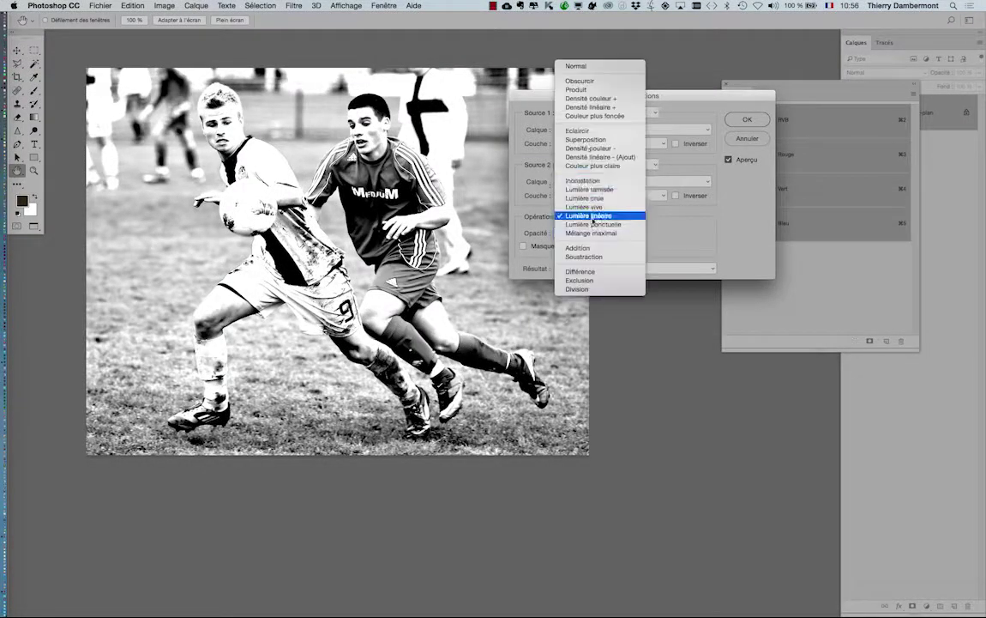
pyautogui.click(590, 106)
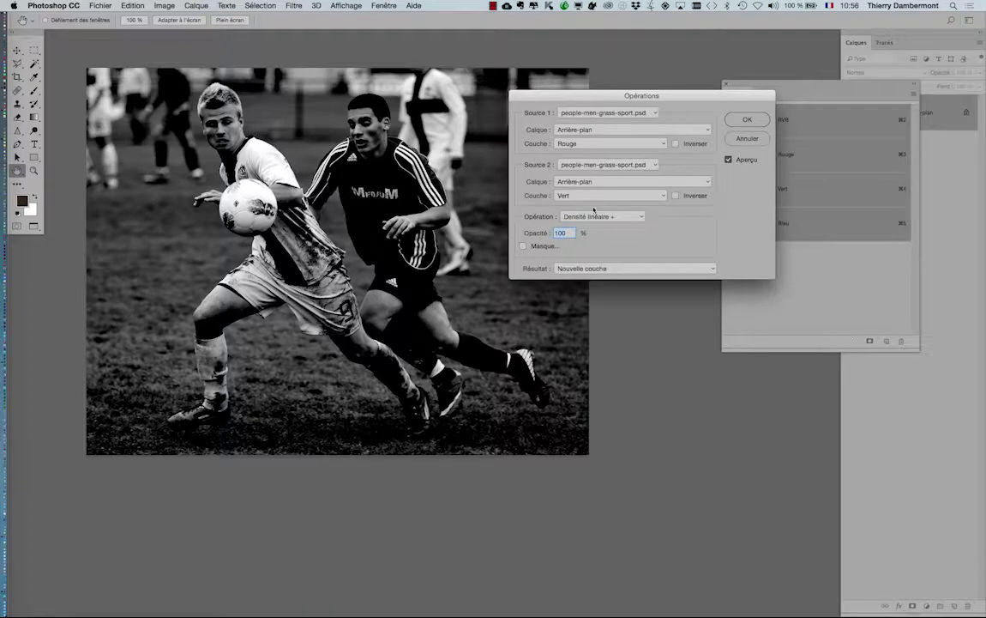
pyautogui.click(594, 213)
pyautogui.click(596, 208)
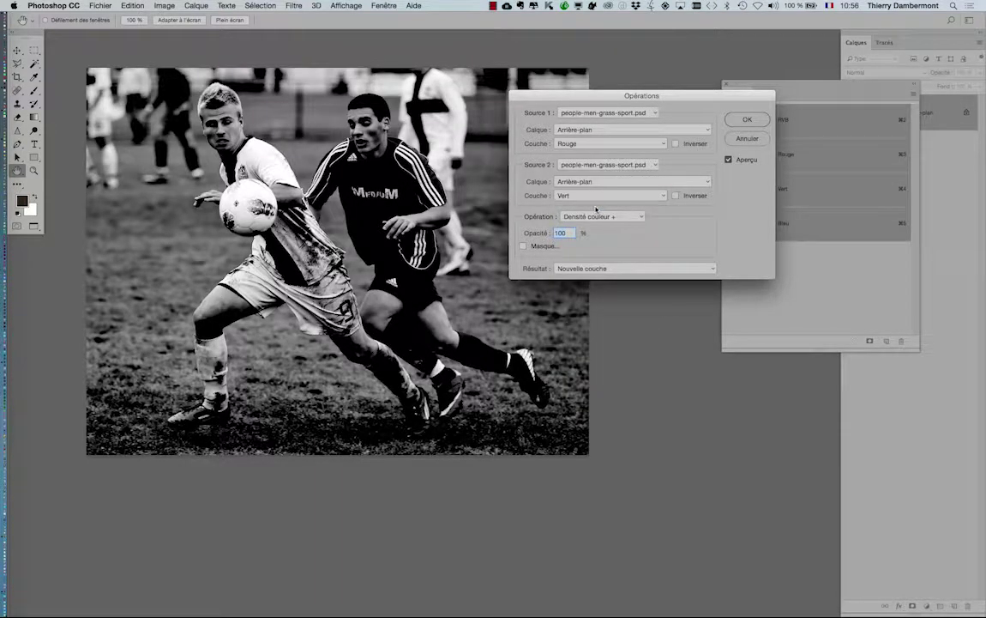
# Compare Incrustation and other light modes, then Différence, ending on Exclusion.
pyautogui.click(598, 218)
pyautogui.click(599, 217)
pyautogui.click(600, 216)
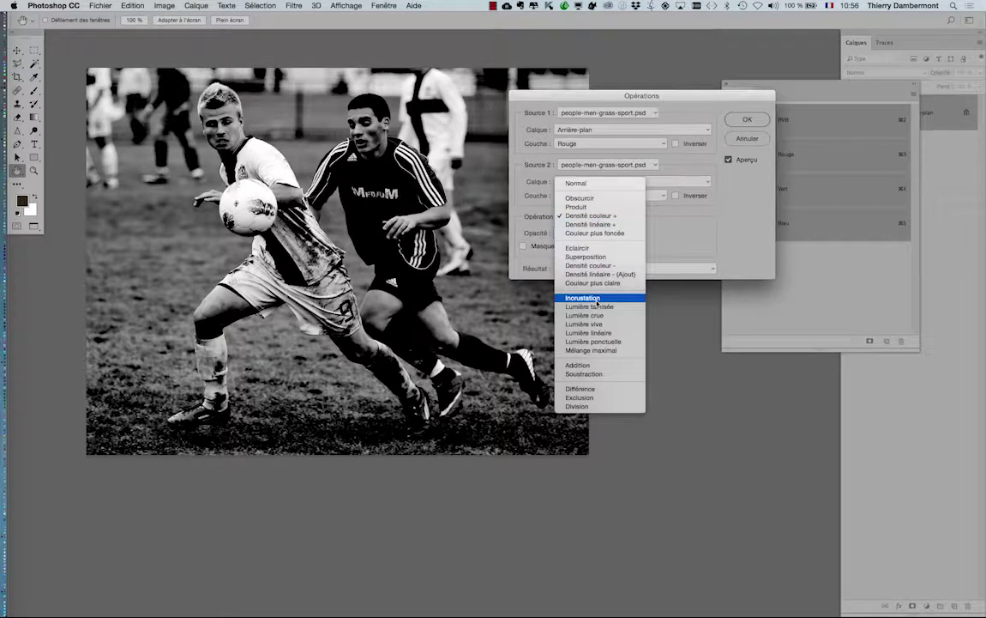
pyautogui.click(598, 299)
pyautogui.click(602, 217)
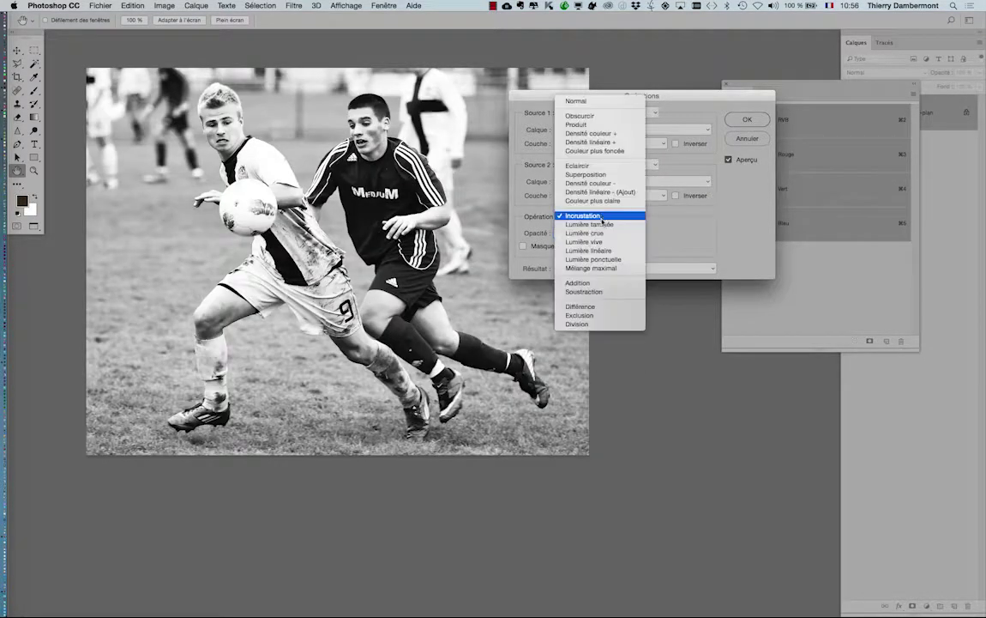
pyautogui.click(601, 249)
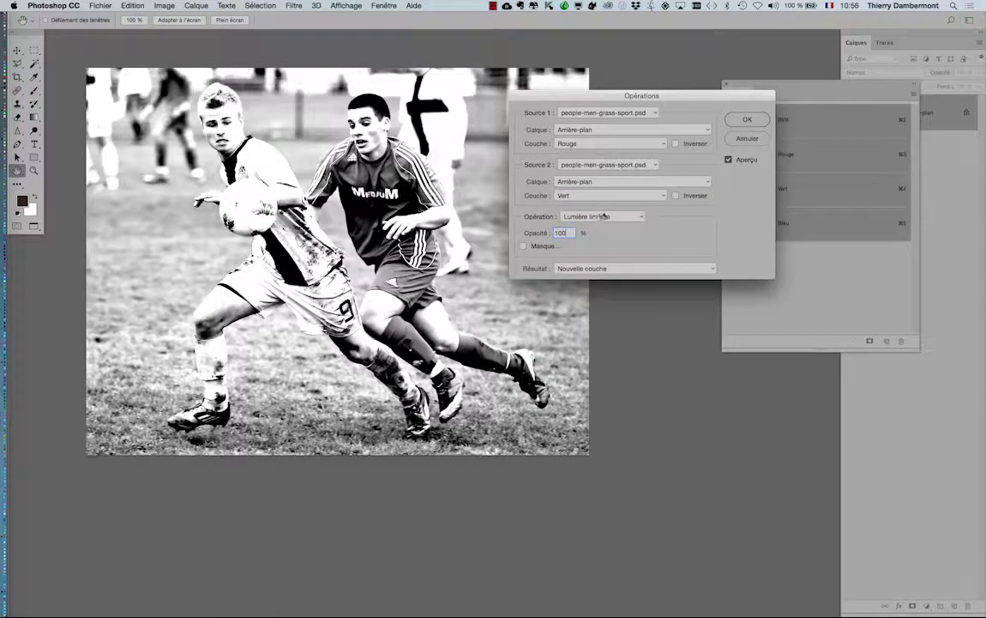
pyautogui.click(598, 216)
pyautogui.click(600, 249)
pyautogui.click(594, 217)
pyautogui.click(591, 269)
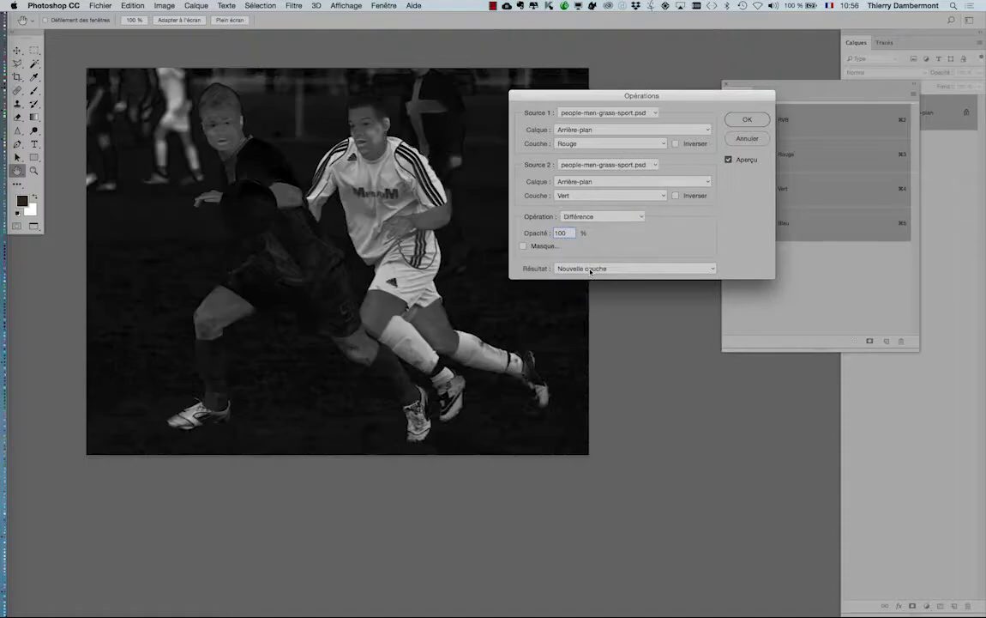
pyautogui.click(593, 217)
# Set the Red–Green blend to Produit after briefly trying Exclusion.
pyautogui.click(596, 224)
pyautogui.click(591, 218)
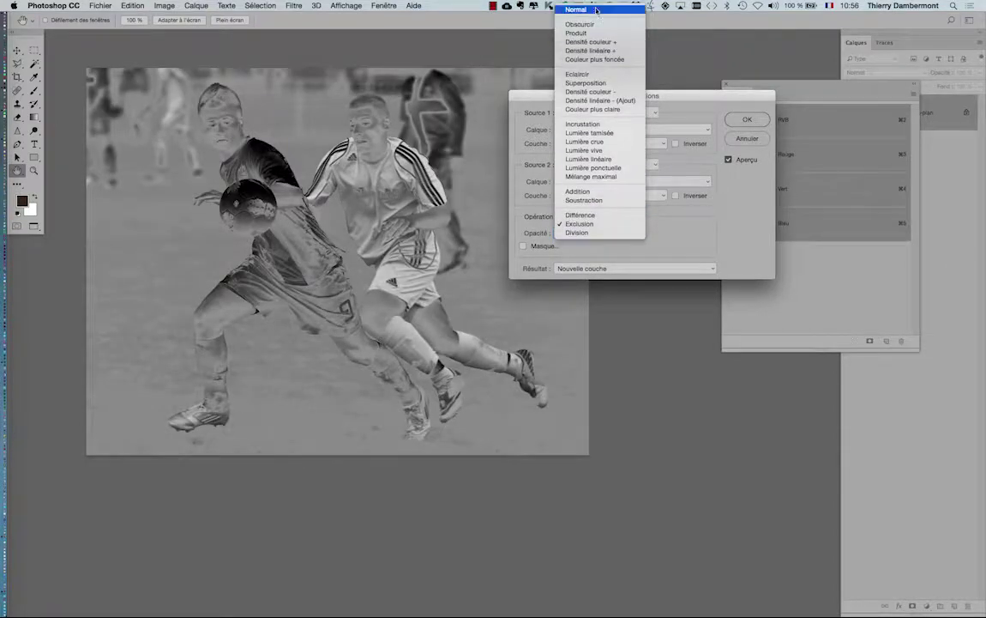
pyautogui.click(590, 33)
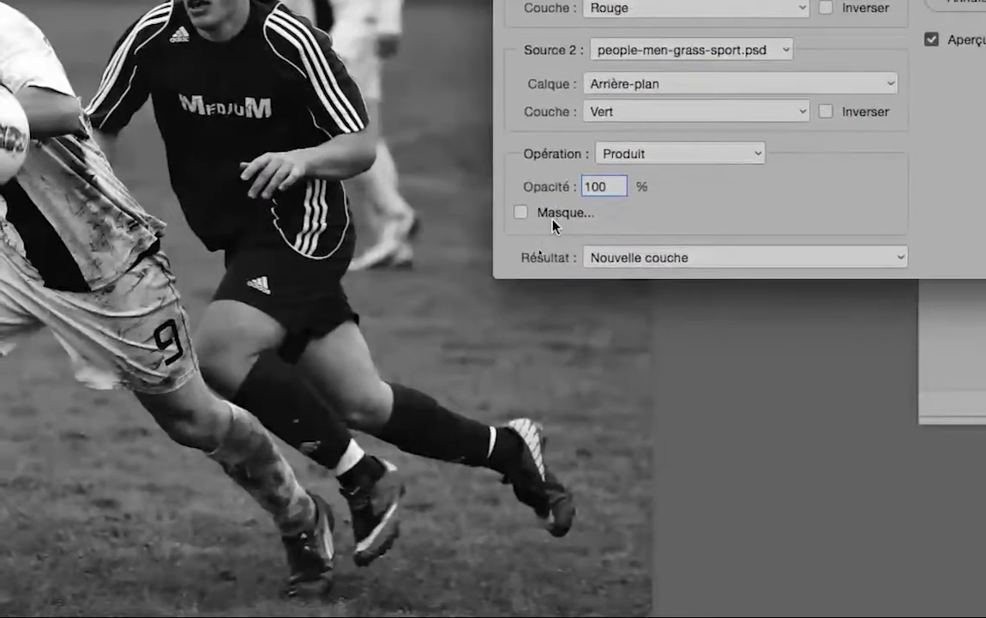
# Add the Gris channel mask and toggle it on and off to compare results.
pyautogui.click(554, 221)
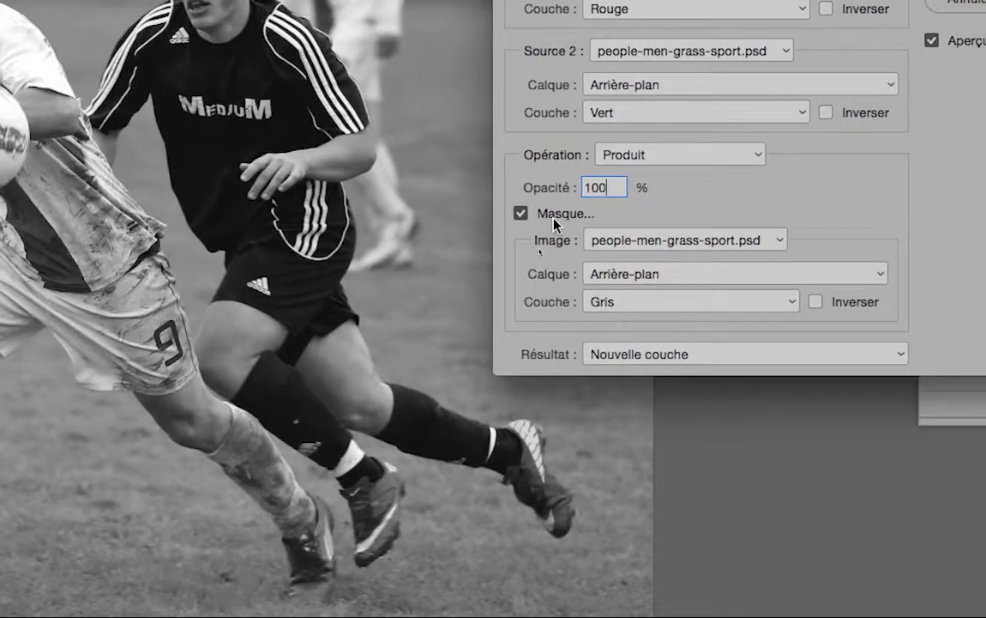
pyautogui.click(558, 222)
pyautogui.click(558, 223)
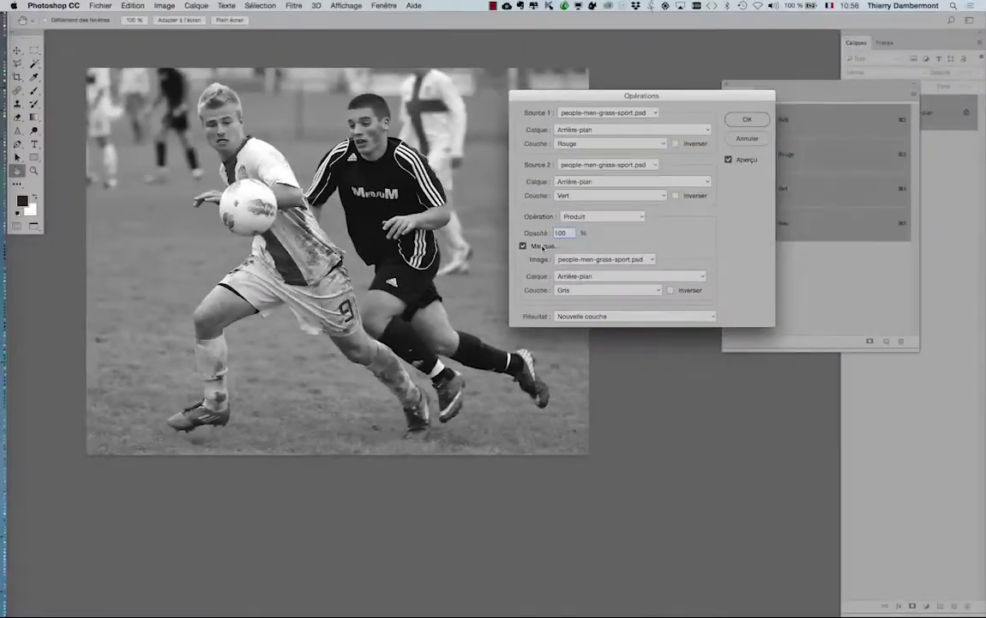
pyautogui.click(543, 247)
pyautogui.click(543, 248)
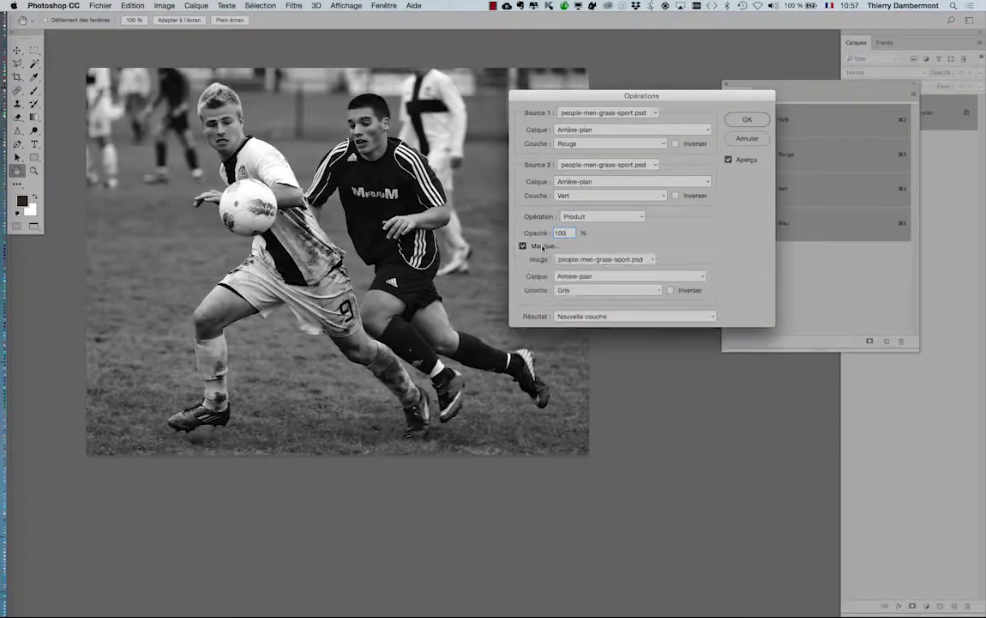
pyautogui.moveTo(544, 146); pyautogui.dragTo(664, 124)
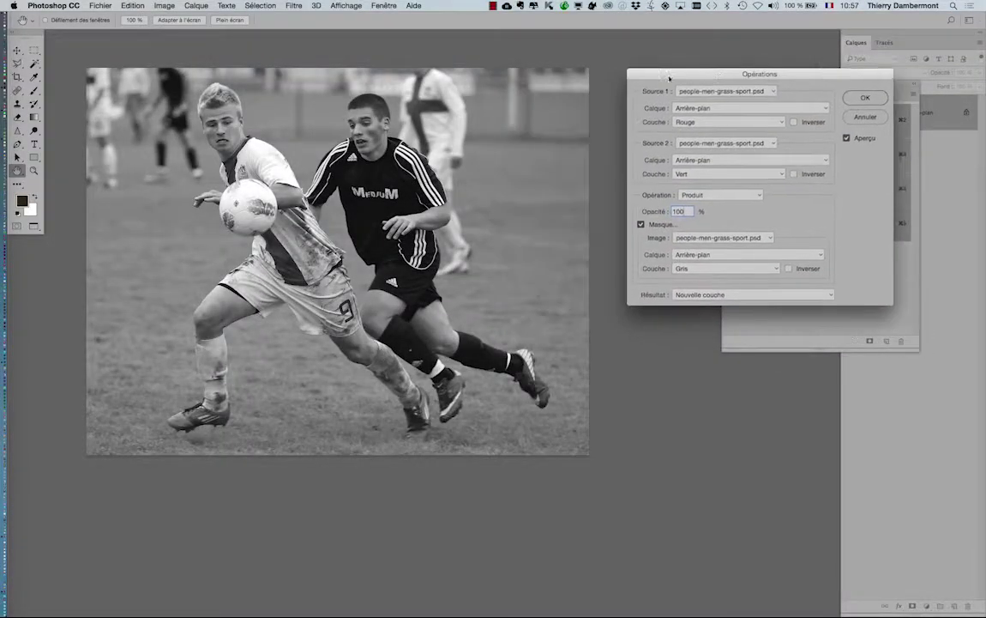
pyautogui.click(656, 225)
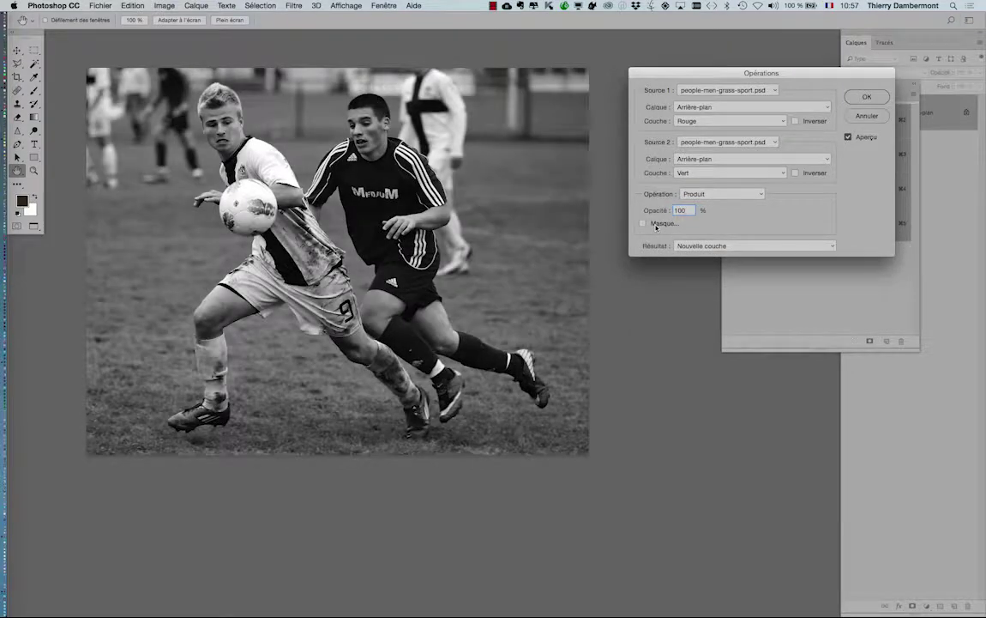
pyautogui.click(656, 224)
pyautogui.click(657, 225)
pyautogui.click(656, 225)
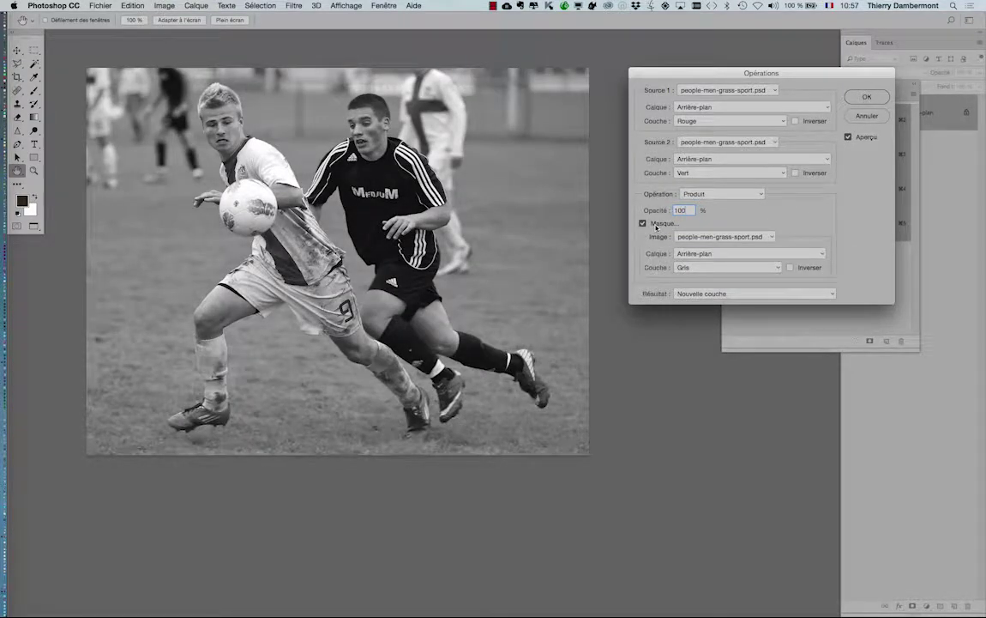
pyautogui.click(657, 224)
pyautogui.click(657, 224)
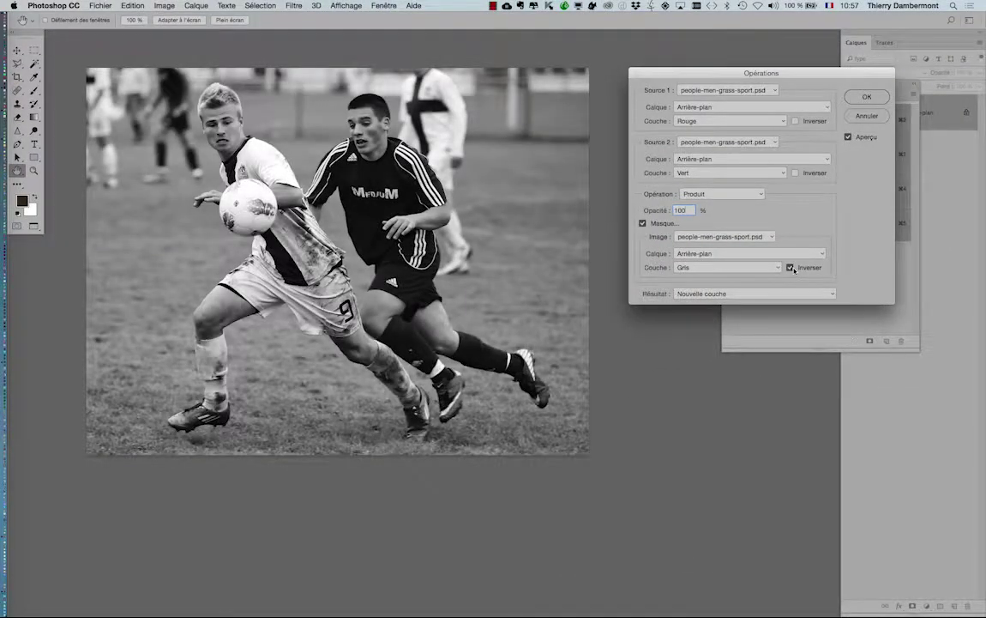
pyautogui.click(792, 268)
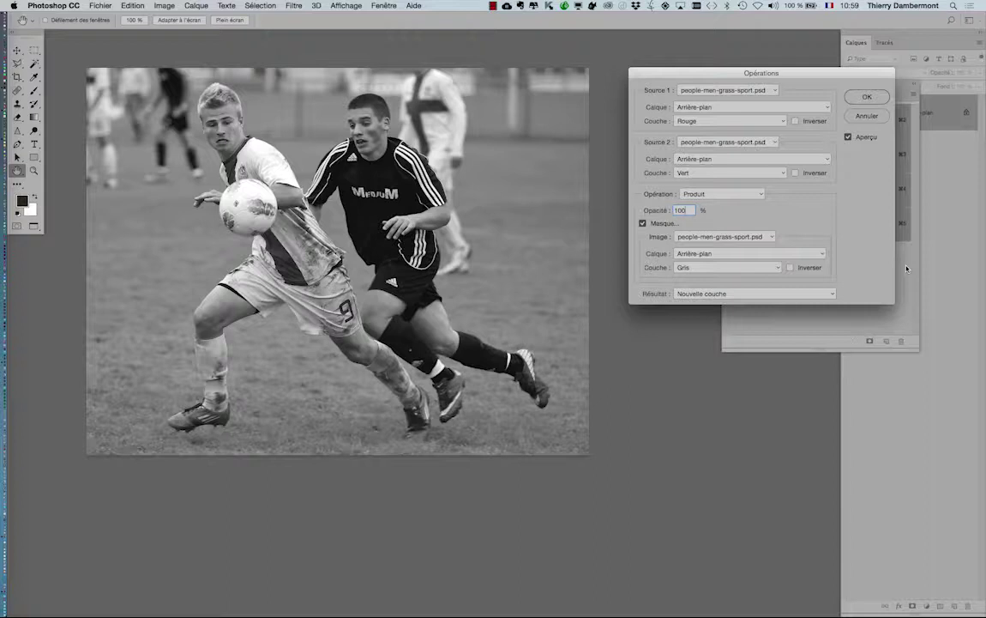
# Create the Alpha 1 channel from the blend and reselect the RVB composite.
pyautogui.click(866, 96)
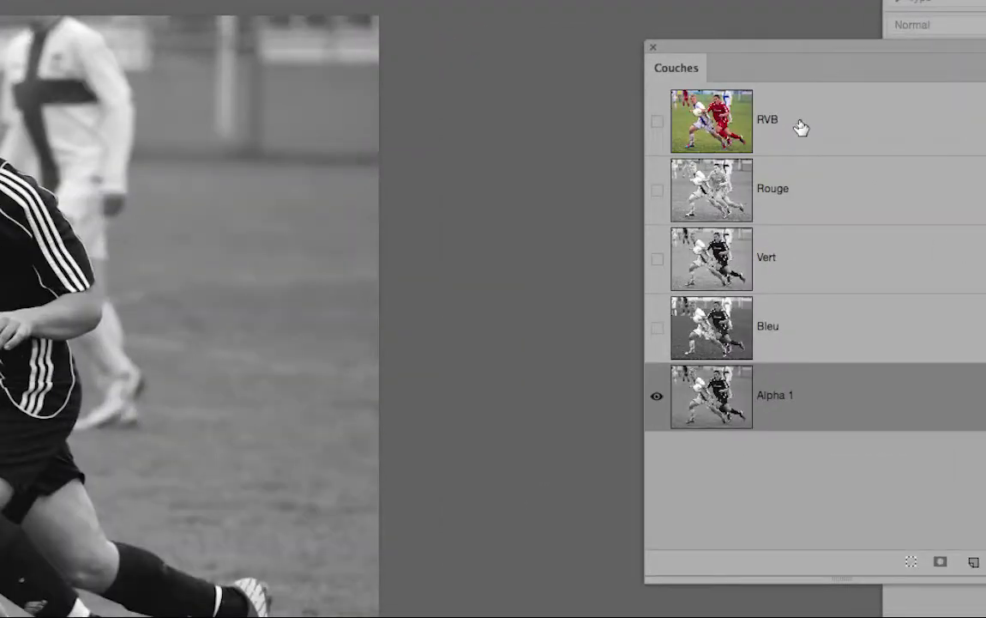
pyautogui.click(800, 127)
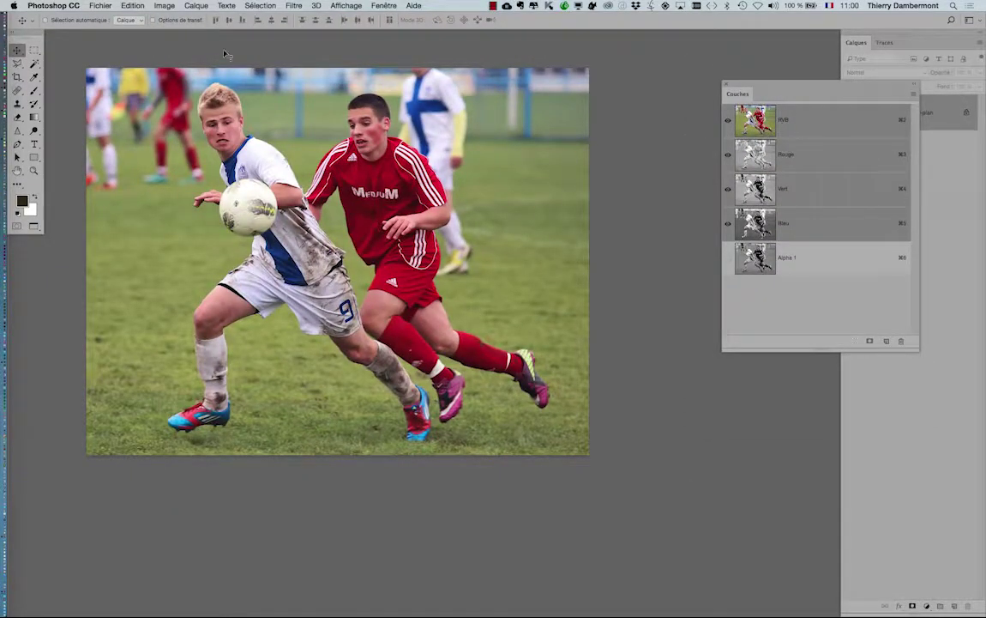
# Reopen Image > Opérations and set both Source 1 and Source 2 to Bleu.
pyautogui.click(163, 5)
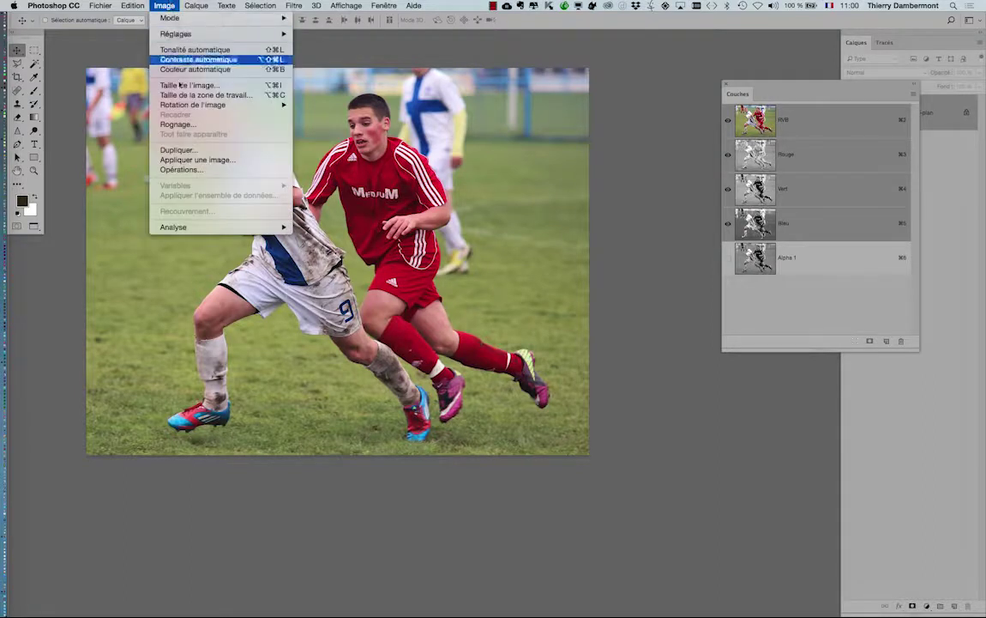
pyautogui.click(181, 169)
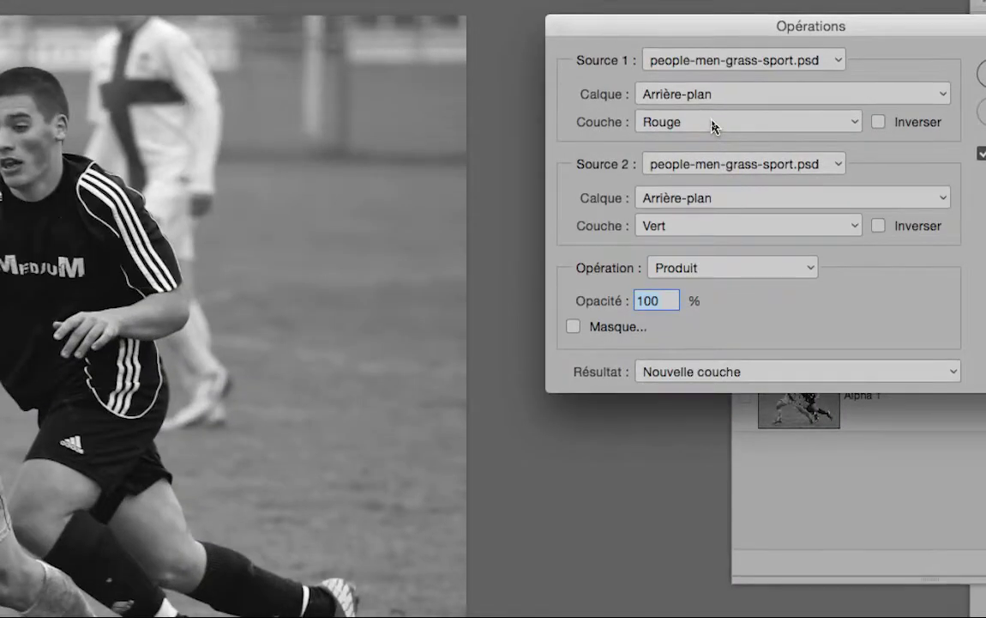
pyautogui.click(712, 121)
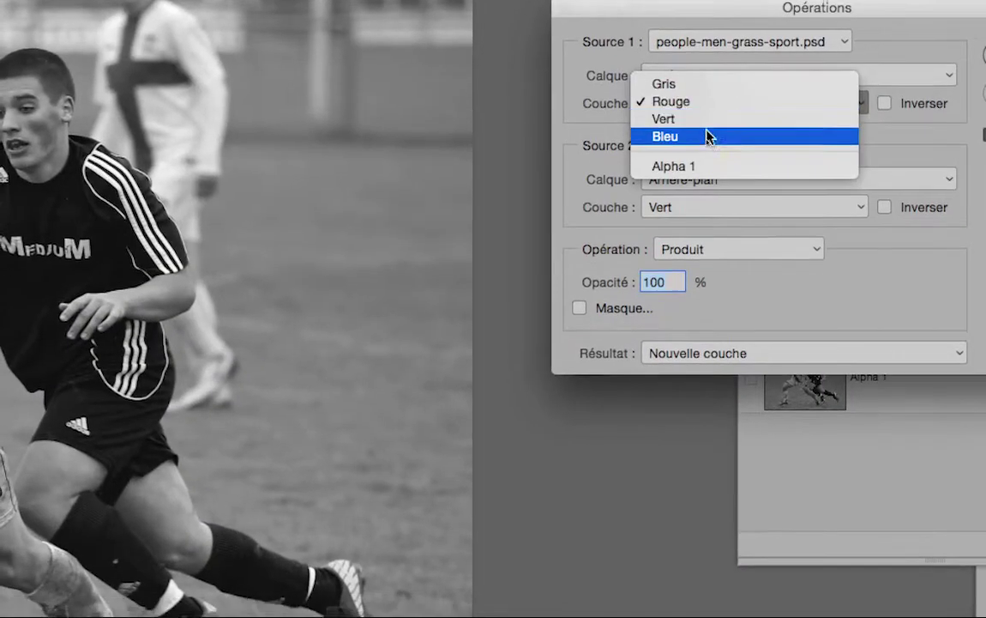
pyautogui.click(708, 136)
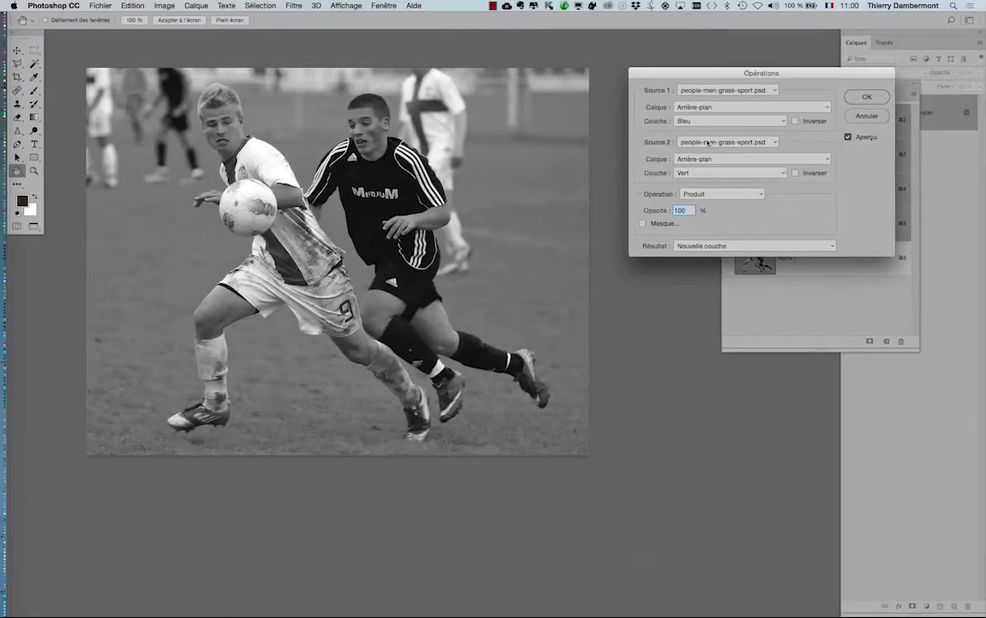
pyautogui.click(703, 173)
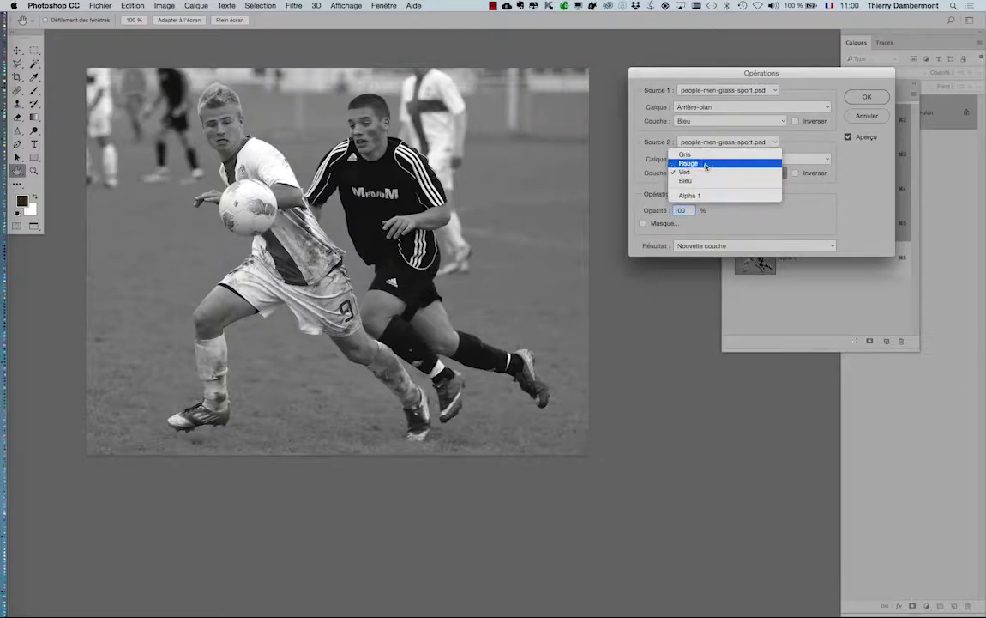
pyautogui.click(704, 163)
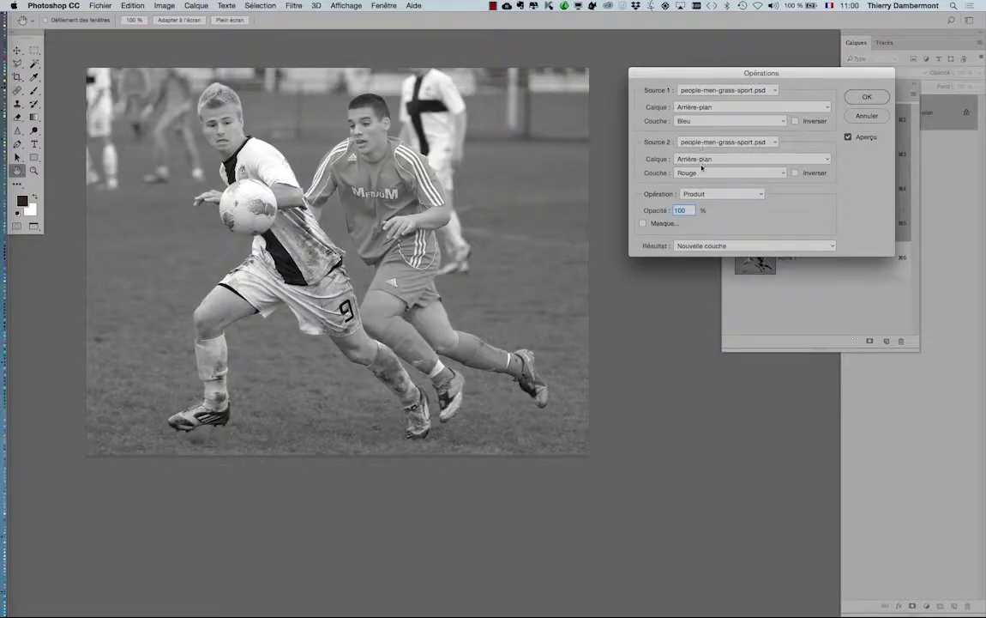
pyautogui.click(704, 173)
pyautogui.click(709, 191)
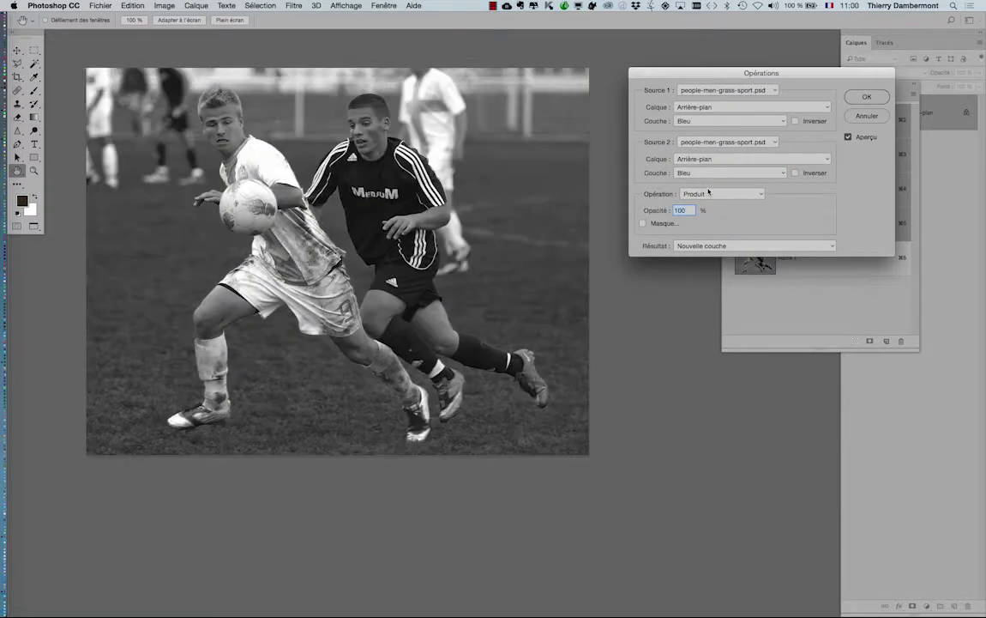
pyautogui.click(704, 173)
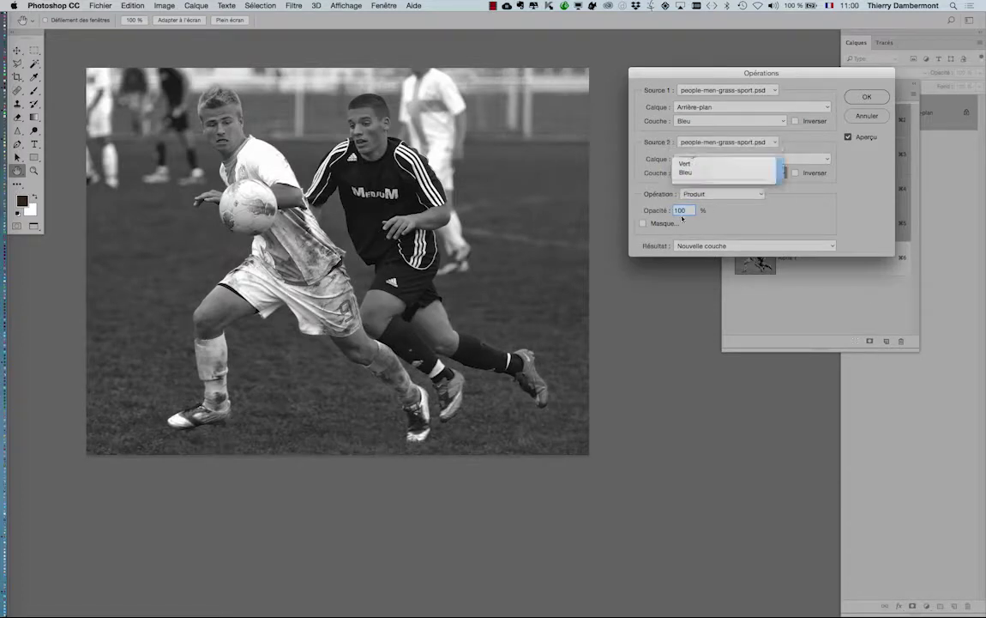
pyautogui.click(702, 172)
# Enable the mask and set its channel to Bleu after trying Vert and Rouge.
pyautogui.click(644, 224)
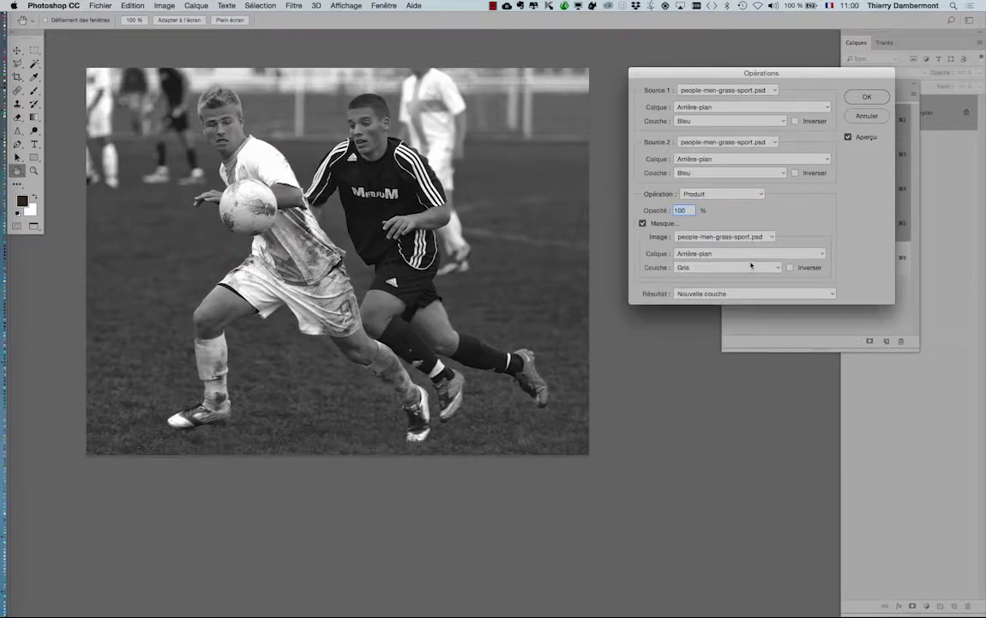
pyautogui.click(703, 266)
pyautogui.click(704, 284)
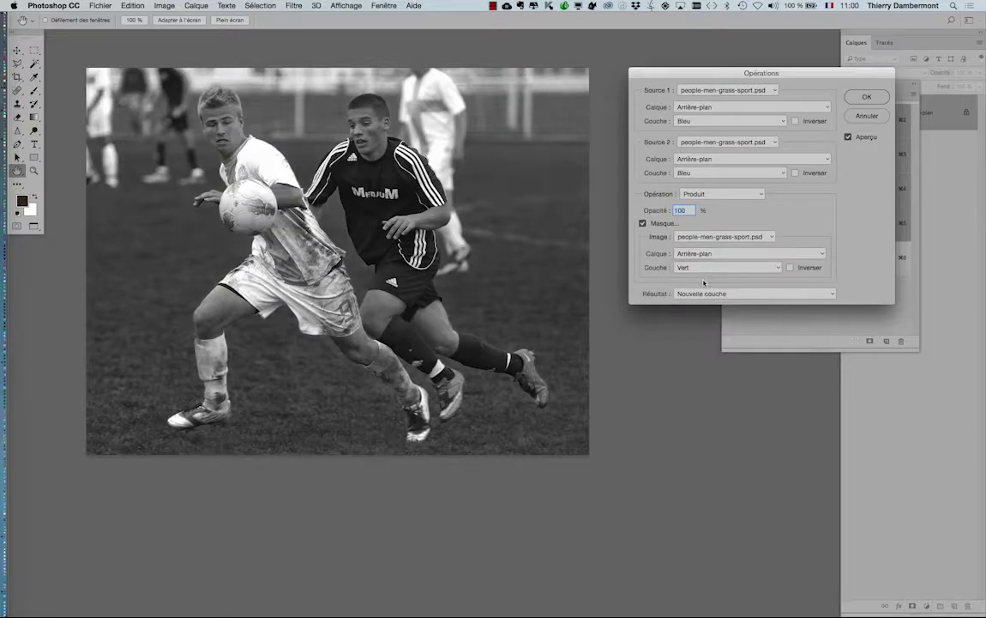
pyautogui.click(698, 271)
pyautogui.click(695, 257)
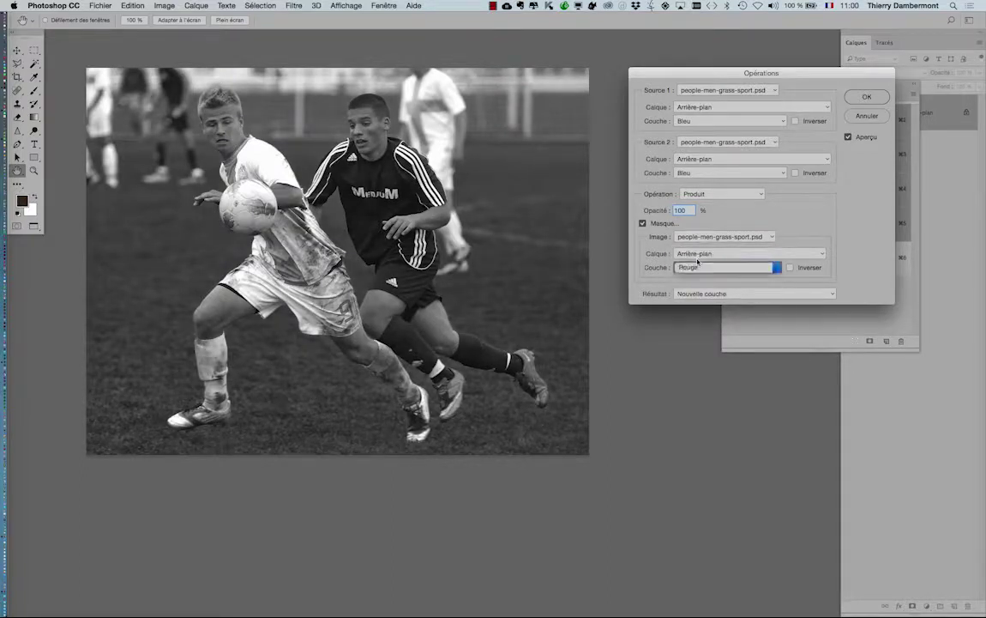
pyautogui.click(694, 265)
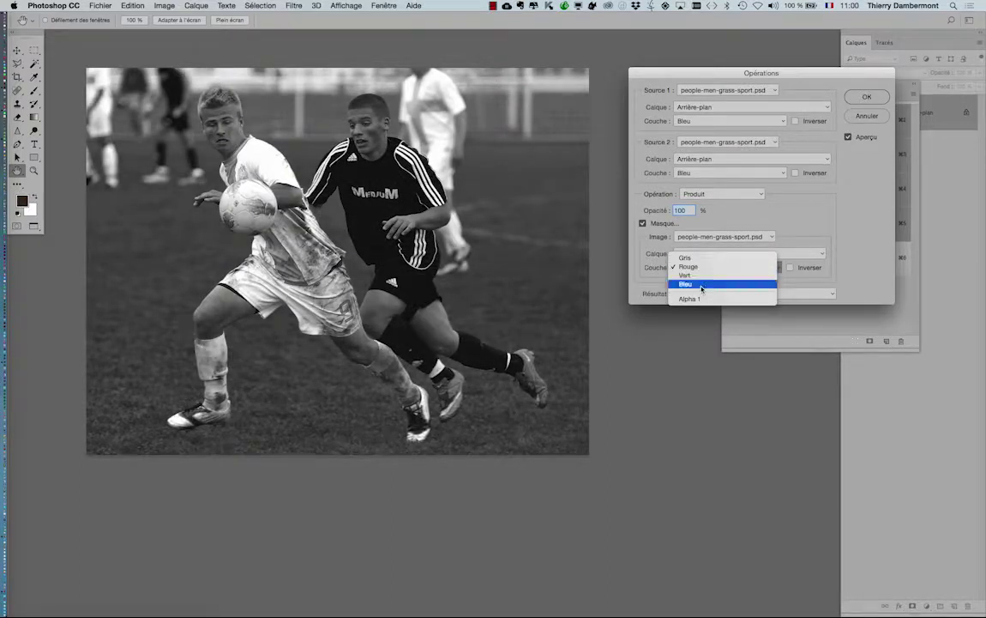
pyautogui.click(700, 286)
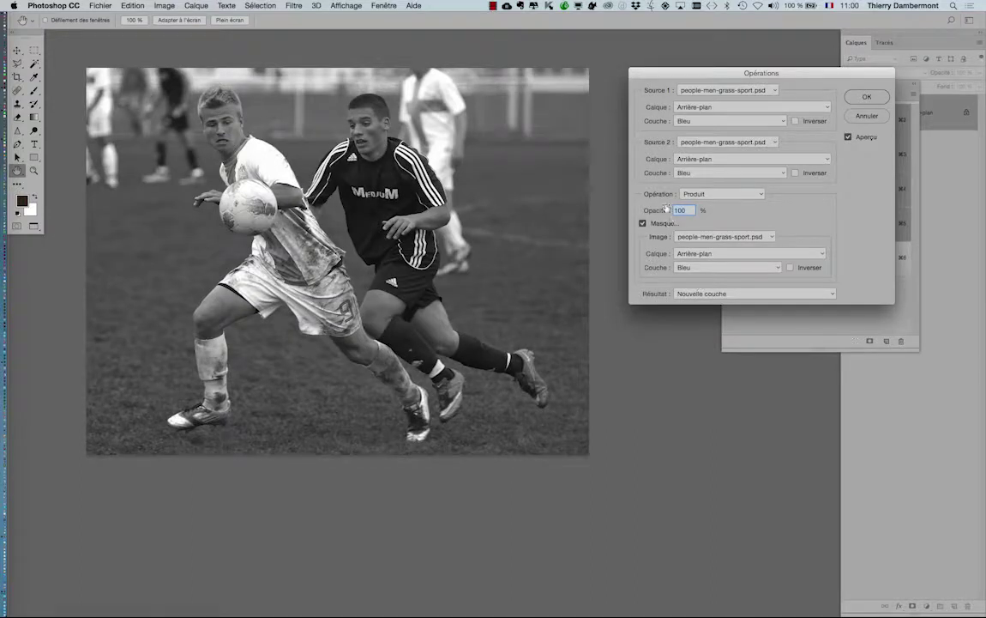
# Test Rouge and Vert sources, return both to Bleu, and invert the mask.
pyautogui.click(696, 172)
pyautogui.click(693, 155)
pyautogui.click(689, 121)
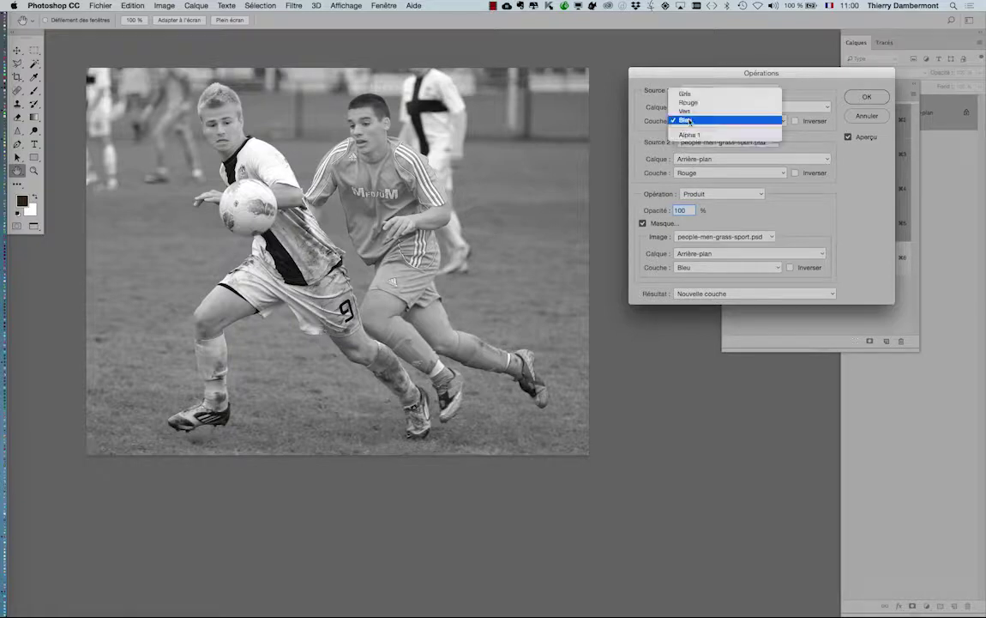
pyautogui.click(691, 108)
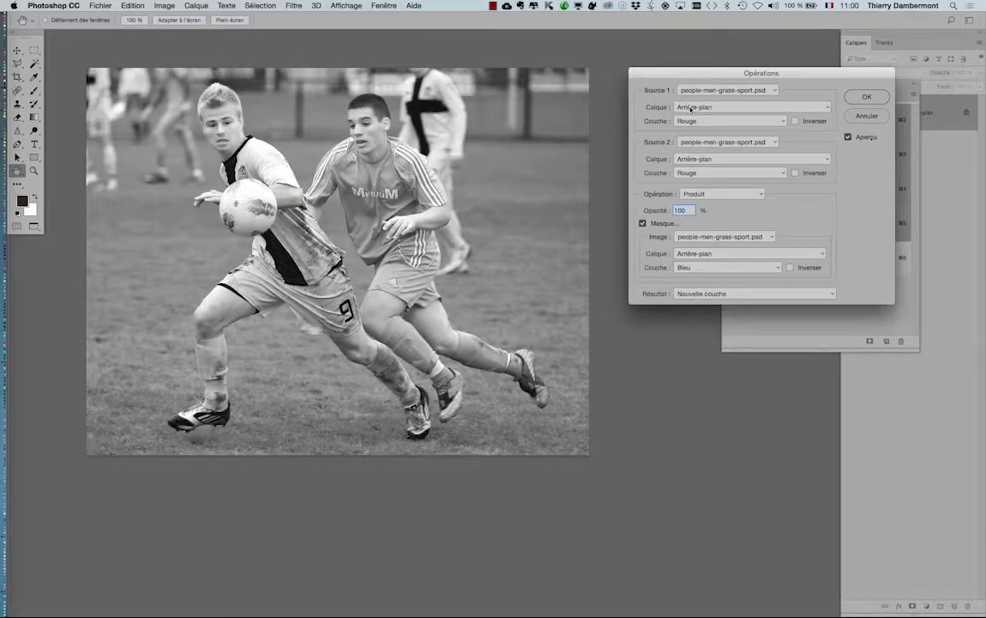
pyautogui.click(692, 120)
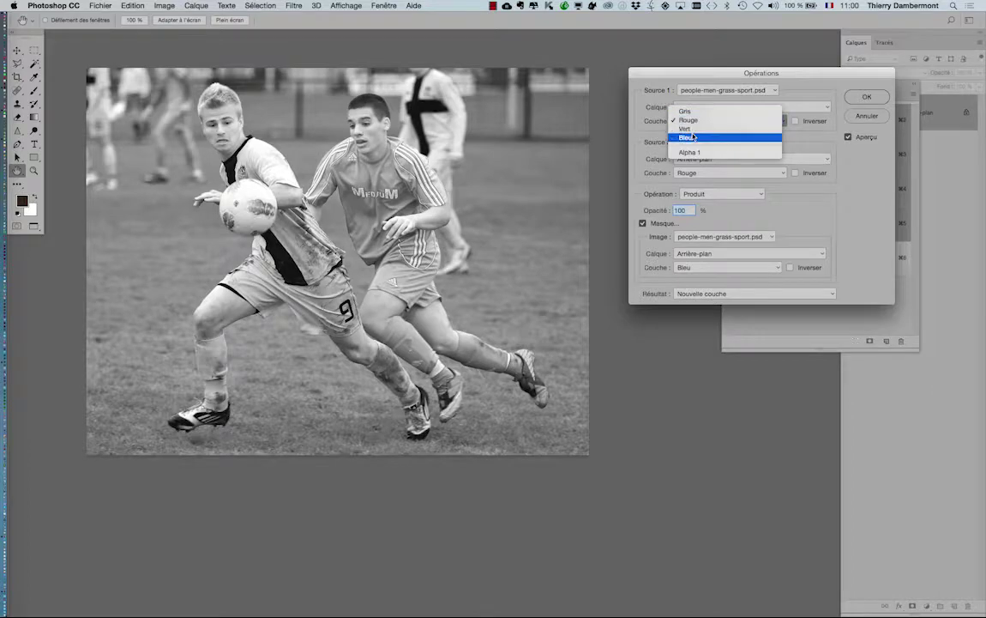
pyautogui.click(691, 137)
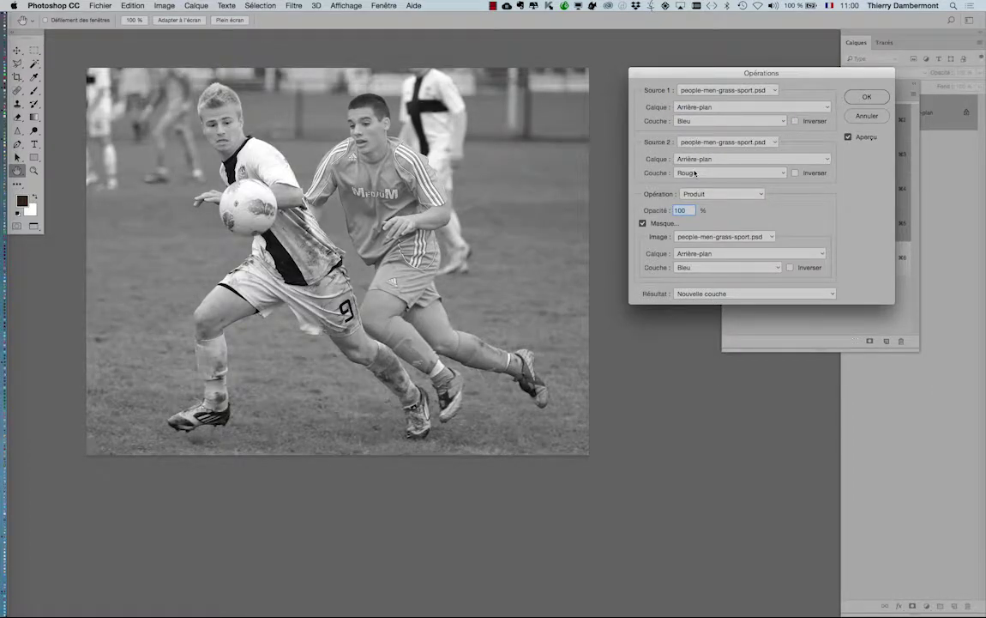
pyautogui.click(694, 173)
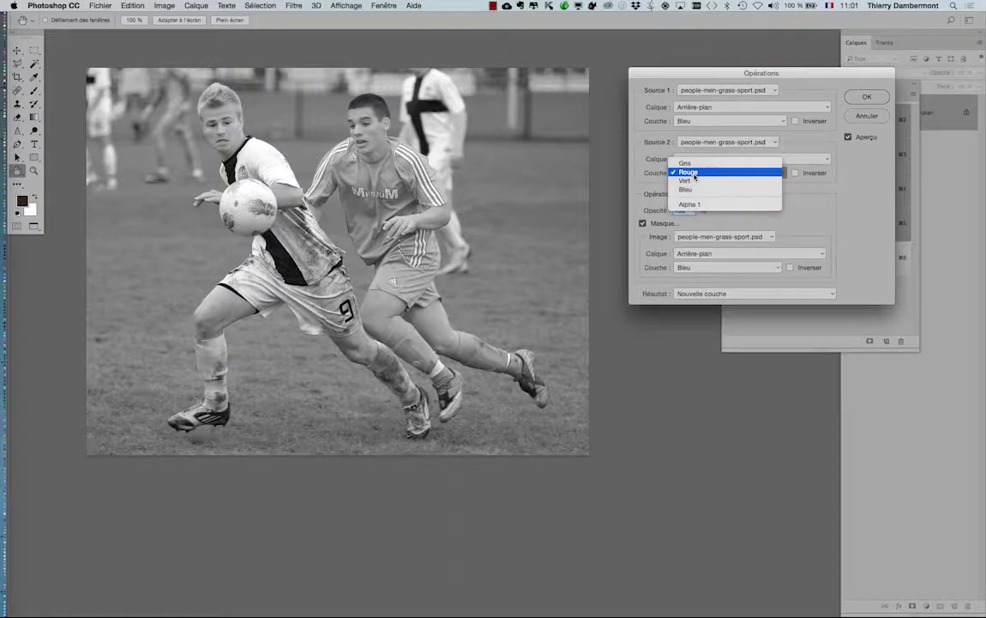
pyautogui.click(693, 182)
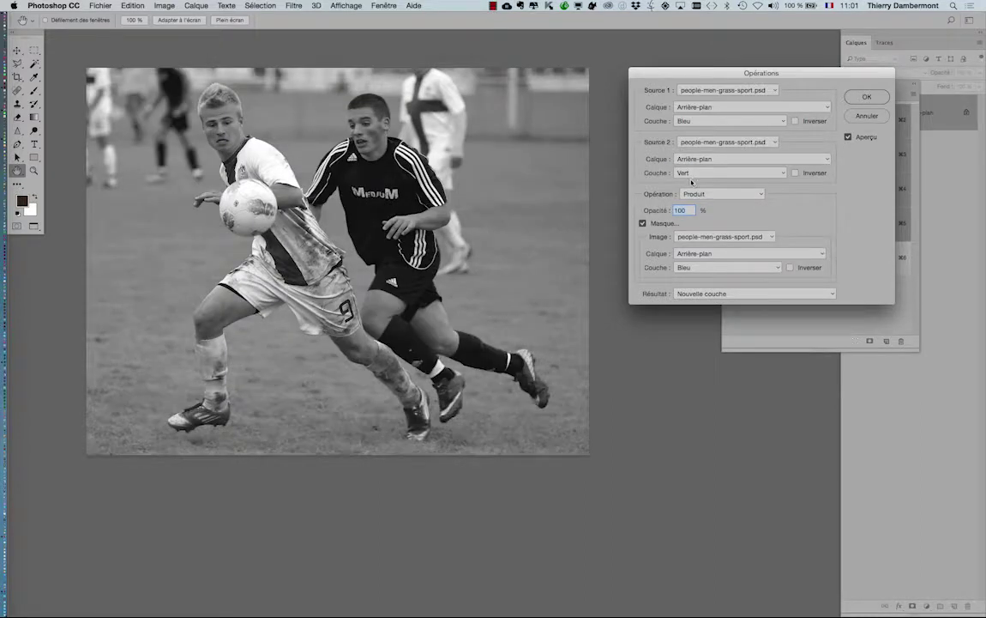
pyautogui.click(695, 175)
pyautogui.click(695, 182)
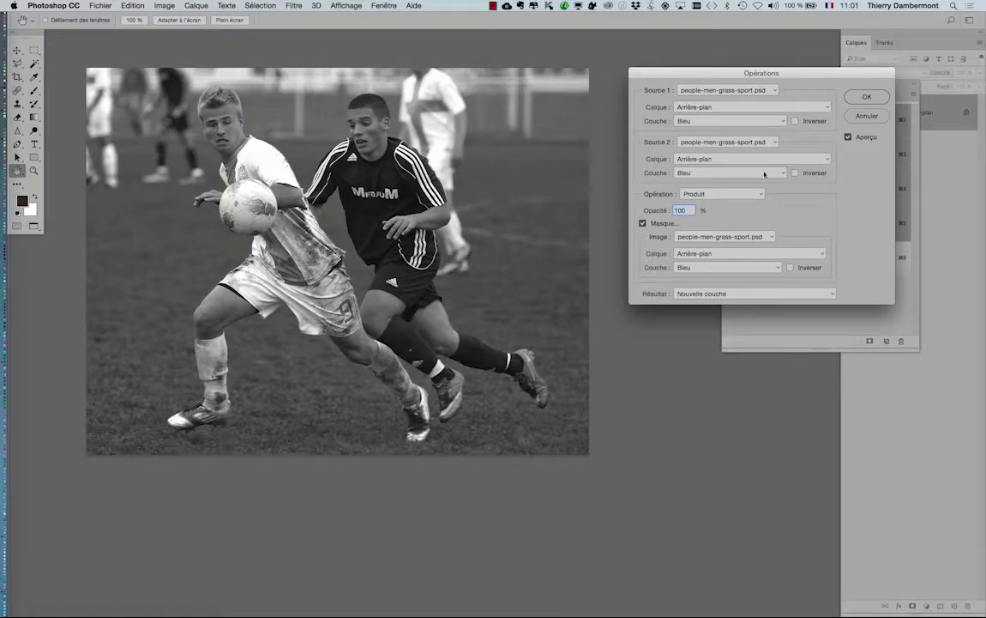
pyautogui.click(790, 267)
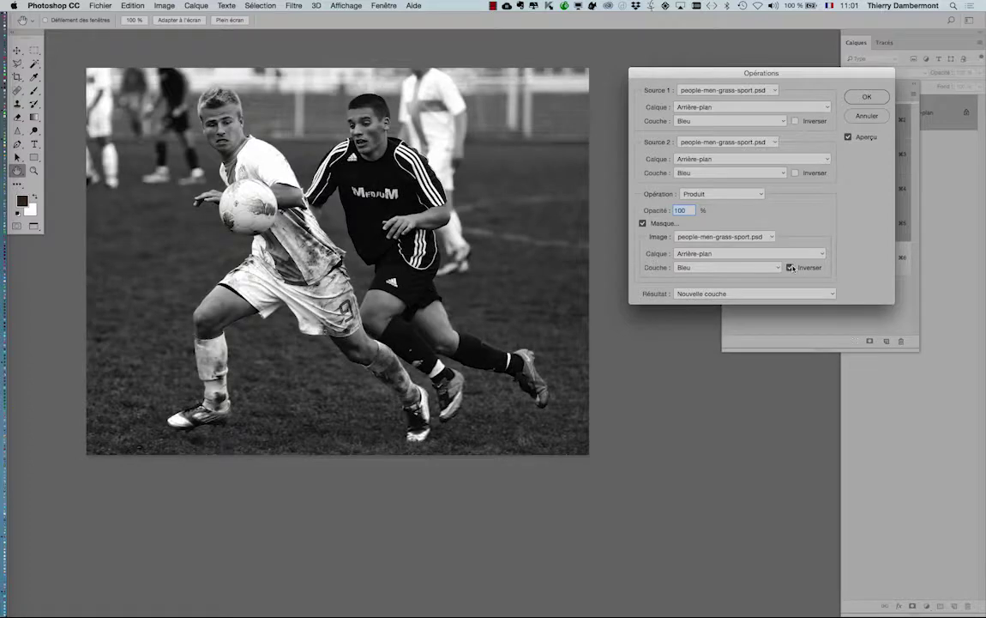
# Save the Bleu blend as Alpha 2, reselect RVB and reopen Opérations.
pyautogui.click(864, 98)
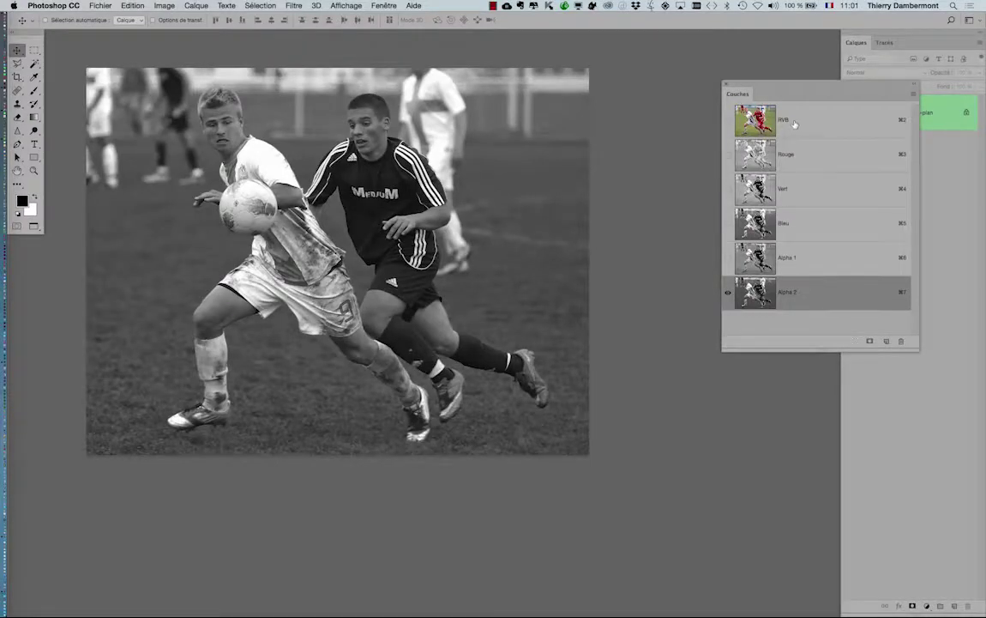
pyautogui.click(794, 124)
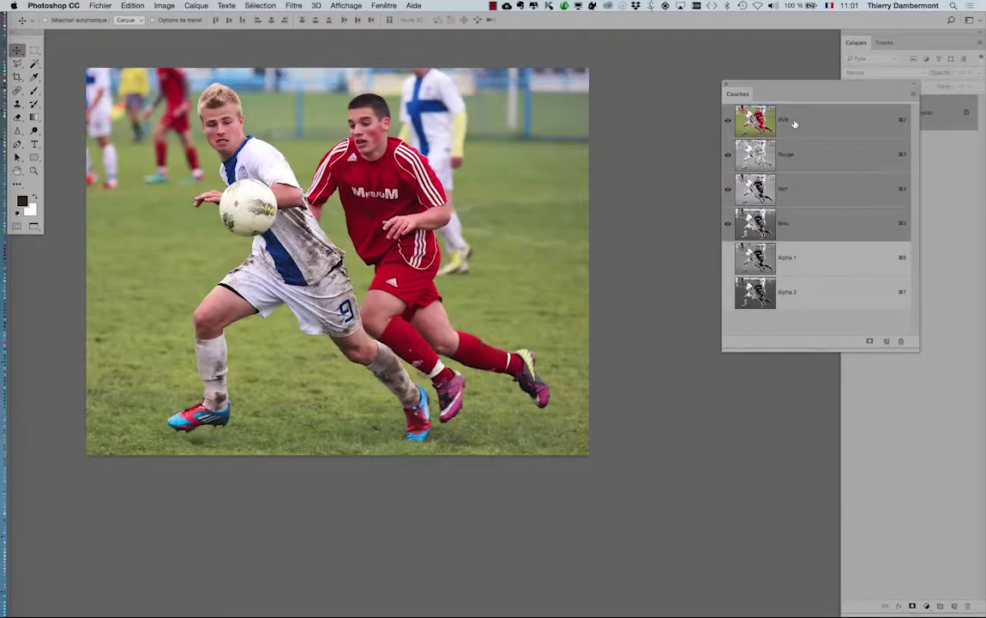
pyautogui.click(164, 5)
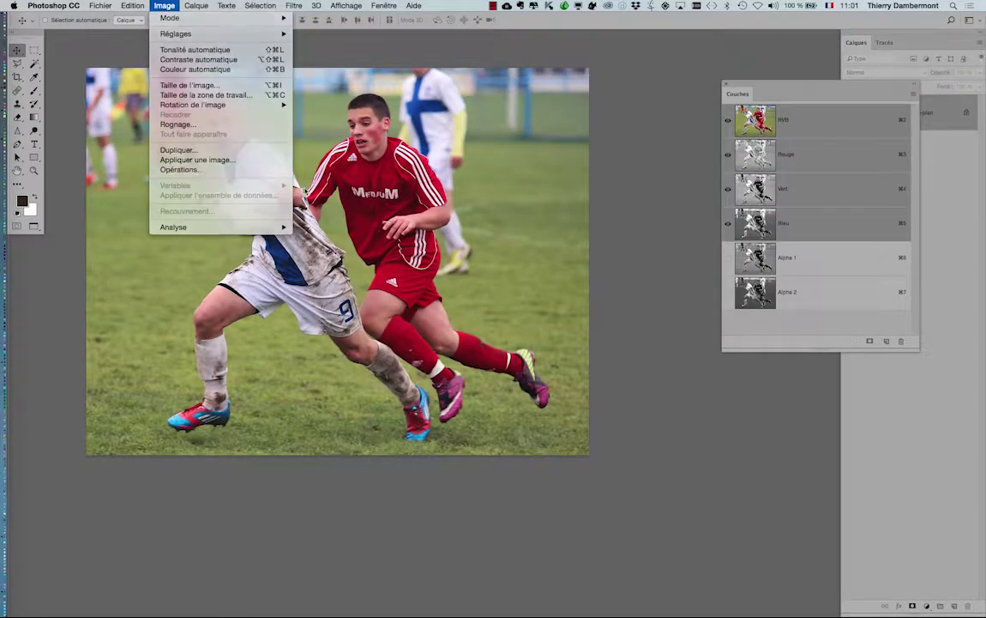
pyautogui.click(181, 169)
pyautogui.moveTo(700, 63); pyautogui.dragTo(503, 63)
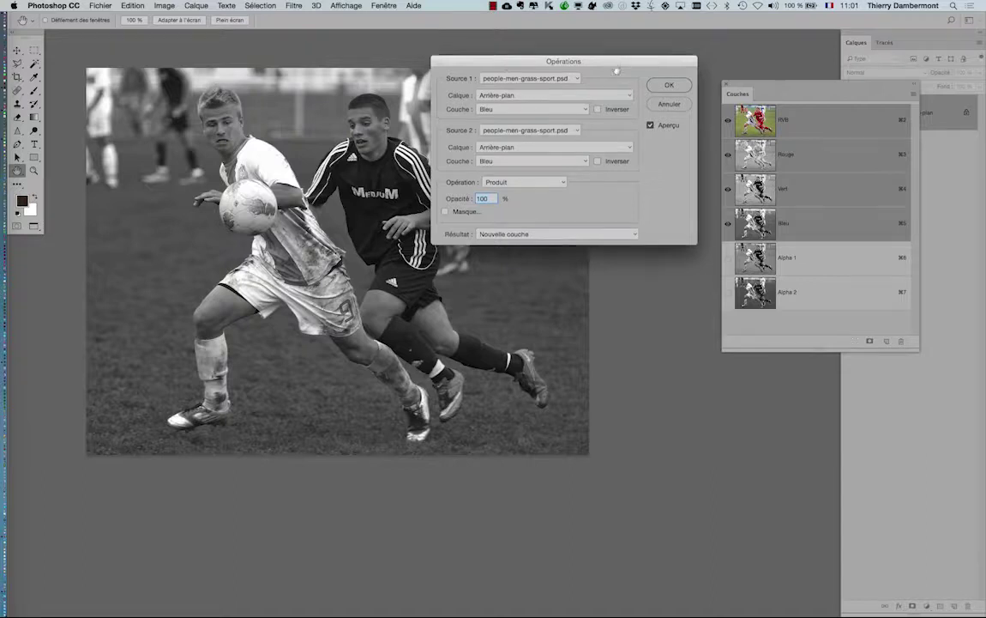
pyautogui.moveTo(616, 61); pyautogui.dragTo(617, 76)
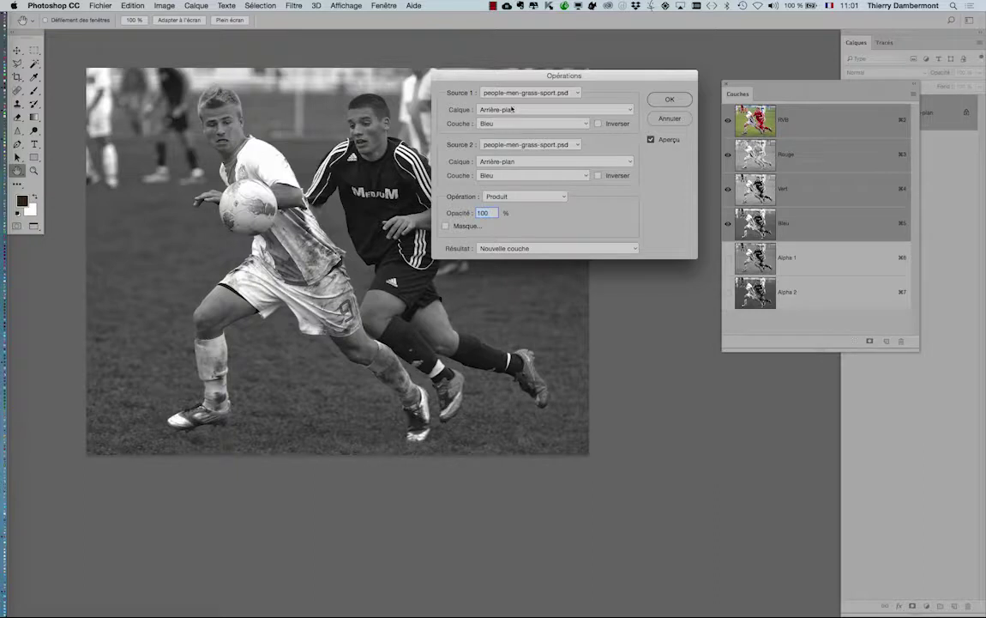
# Set both sources and the mask to Rouge with Produit, creating Alpha 3.
pyautogui.click(516, 124)
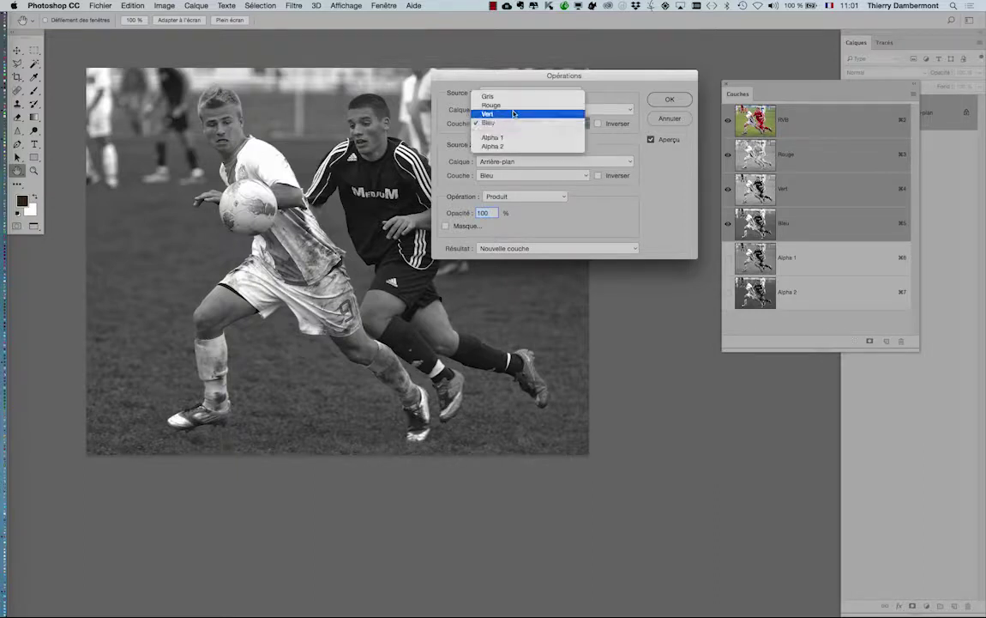
pyautogui.click(514, 114)
pyautogui.click(515, 121)
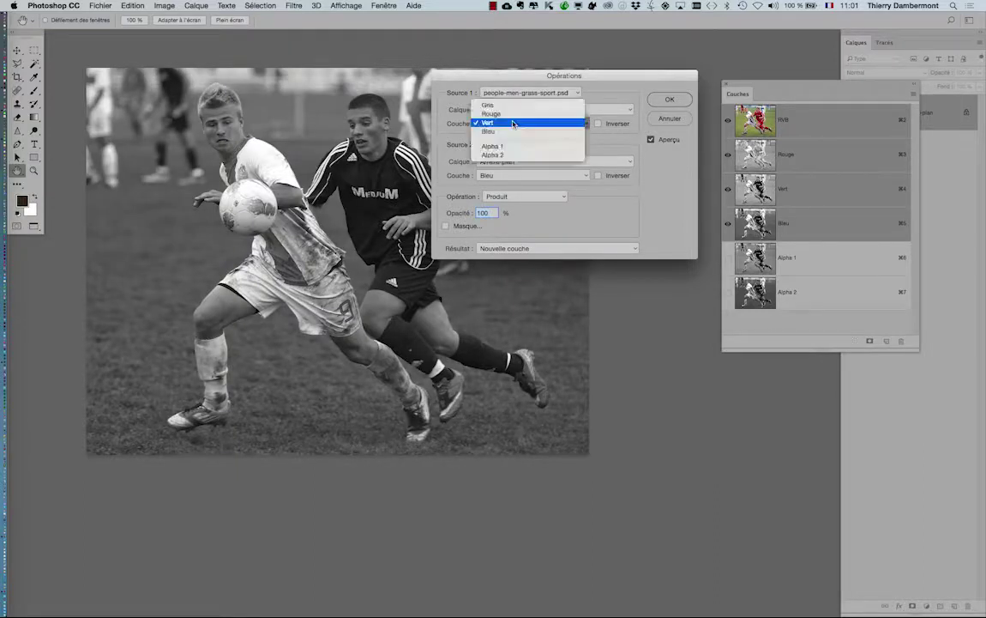
pyautogui.click(513, 113)
pyautogui.click(516, 174)
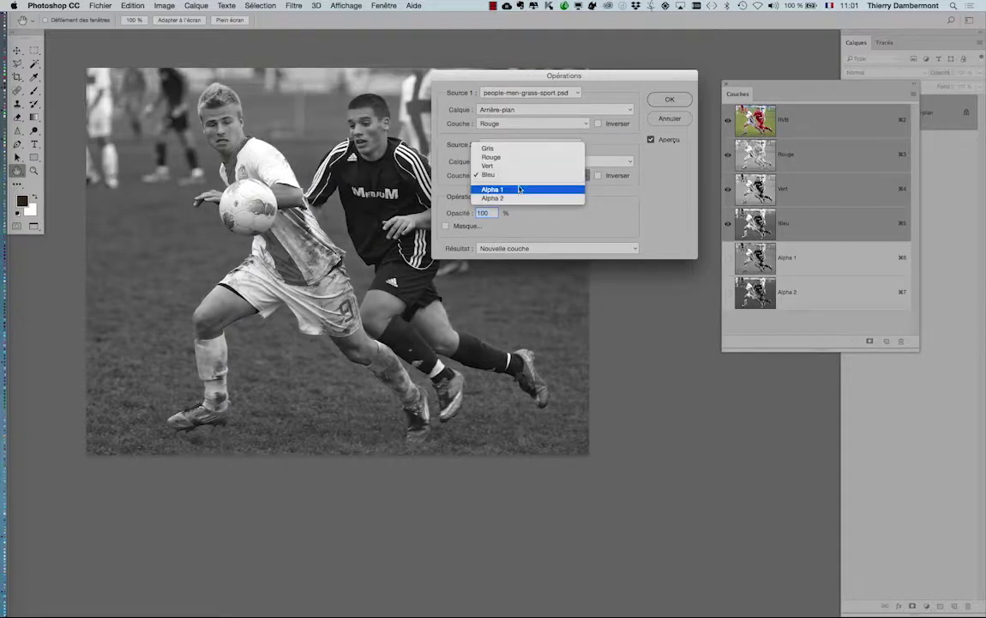
pyautogui.click(511, 160)
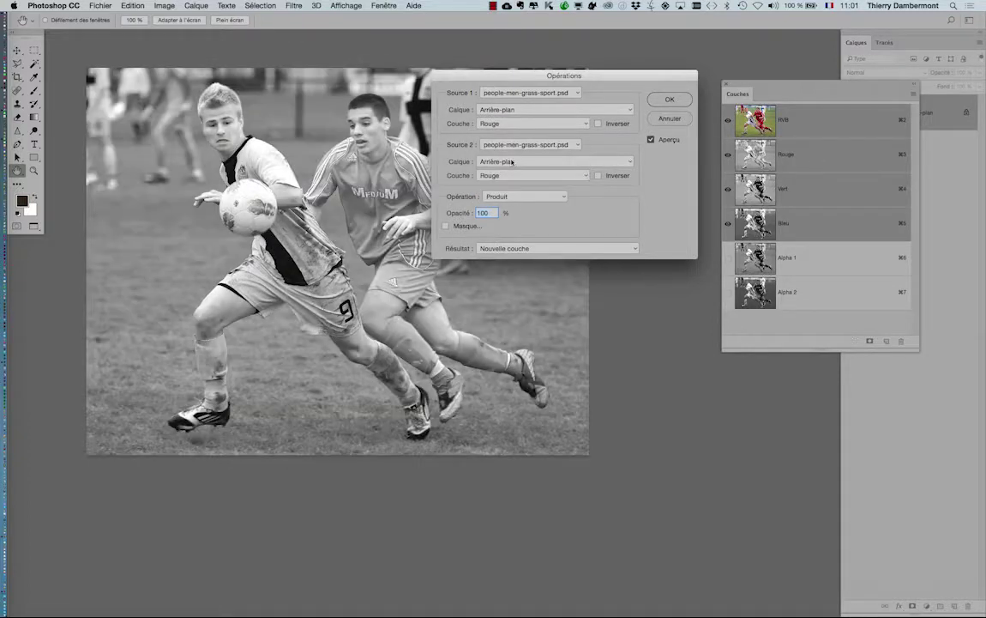
pyautogui.click(445, 225)
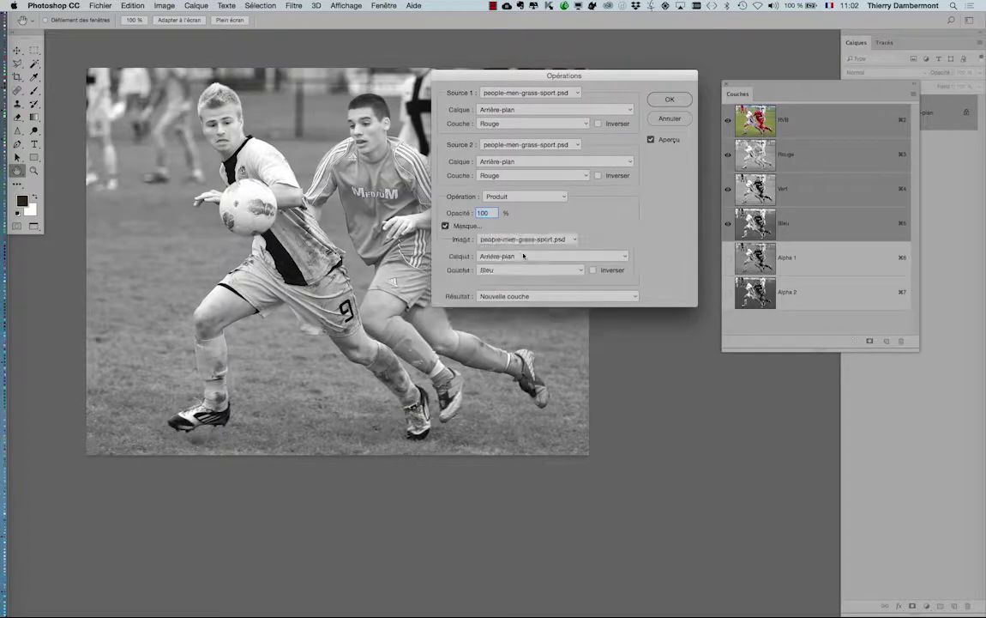
pyautogui.click(525, 269)
pyautogui.click(526, 260)
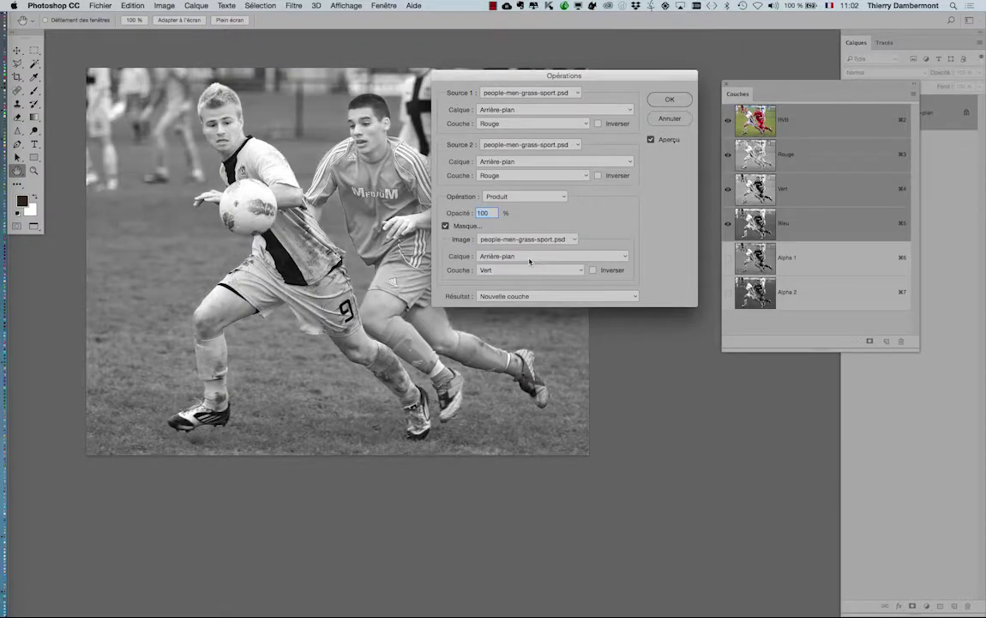
pyautogui.click(520, 270)
pyautogui.click(518, 261)
pyautogui.click(670, 100)
# Enlarge channel thumbnails, flip between Alpha 1, 2 and 3, then reselect RVB.
pyautogui.moveTo(917, 349); pyautogui.dragTo(922, 420)
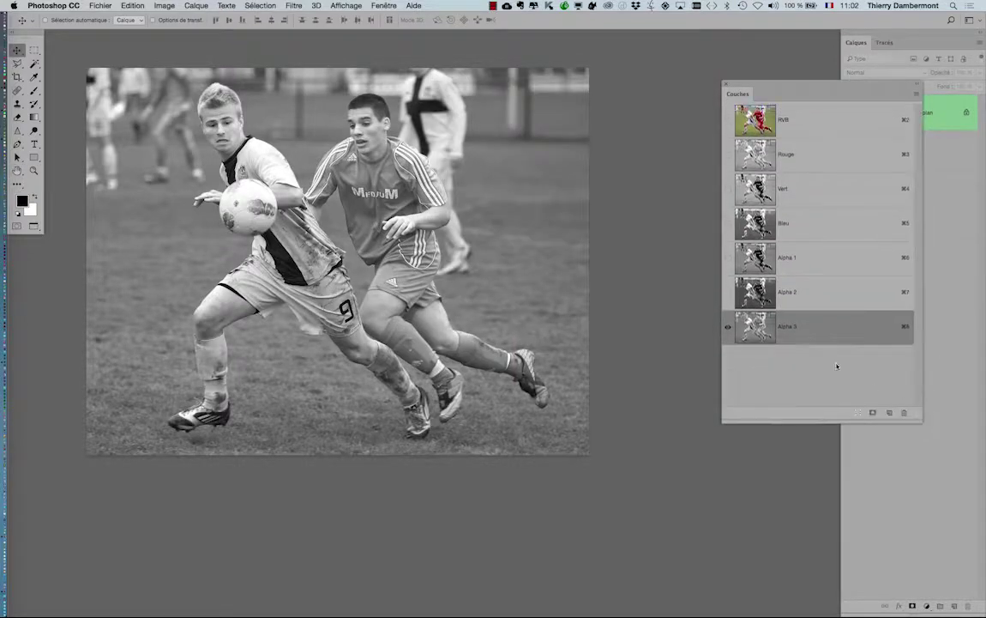
pyautogui.scroll(2, 313, 221)
pyautogui.scroll(1, 321, 222)
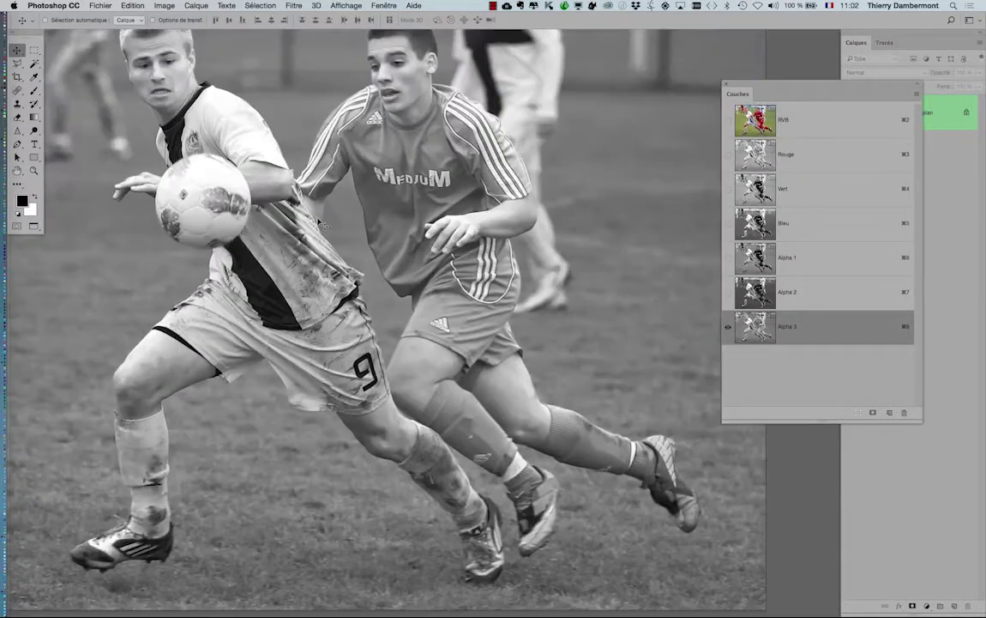
pyautogui.scroll(1, 333, 205)
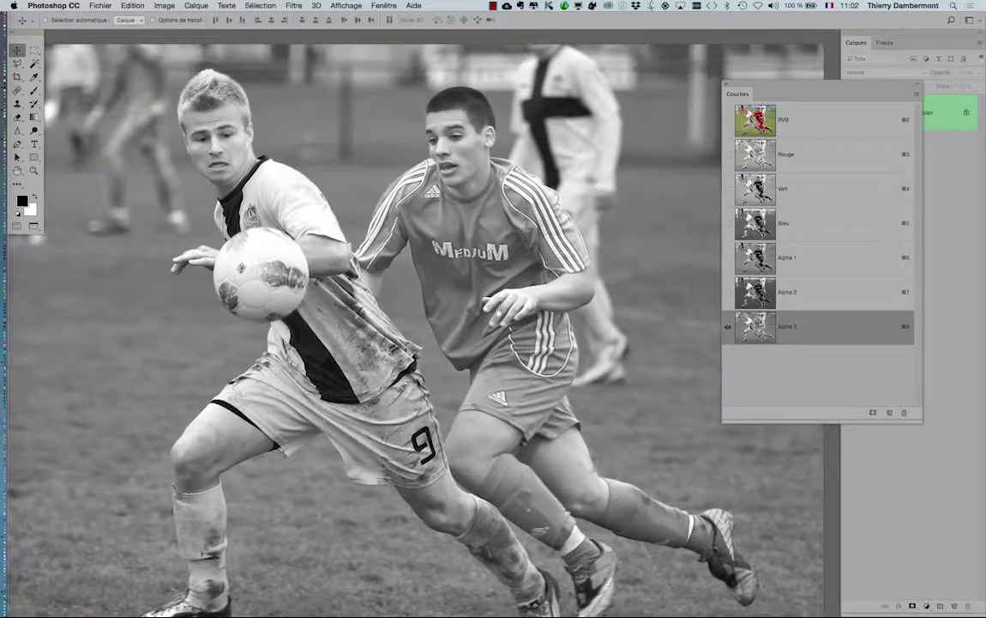
pyautogui.click(795, 260)
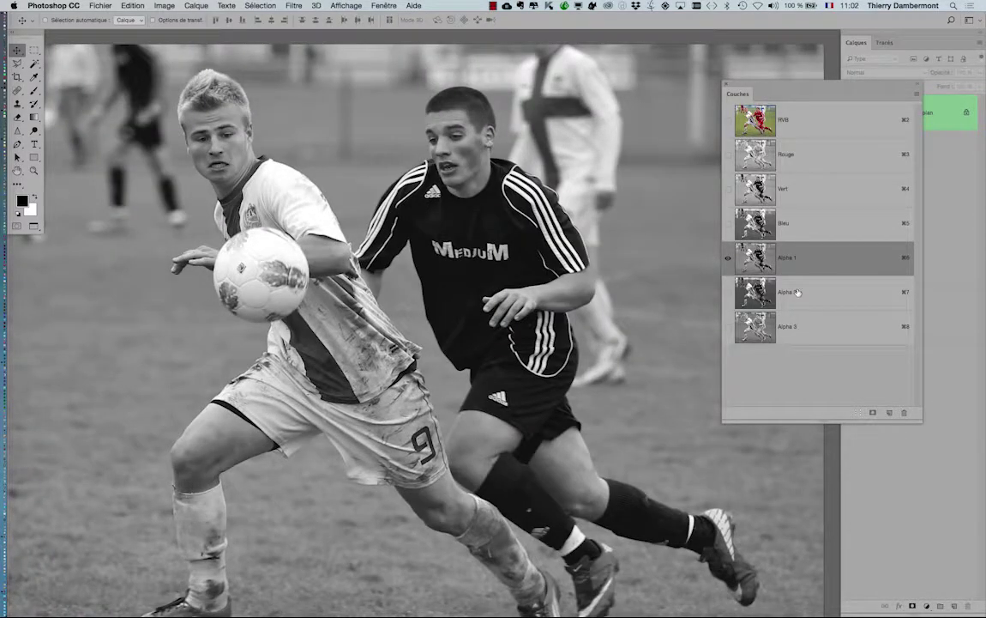
pyautogui.click(798, 292)
pyautogui.click(794, 331)
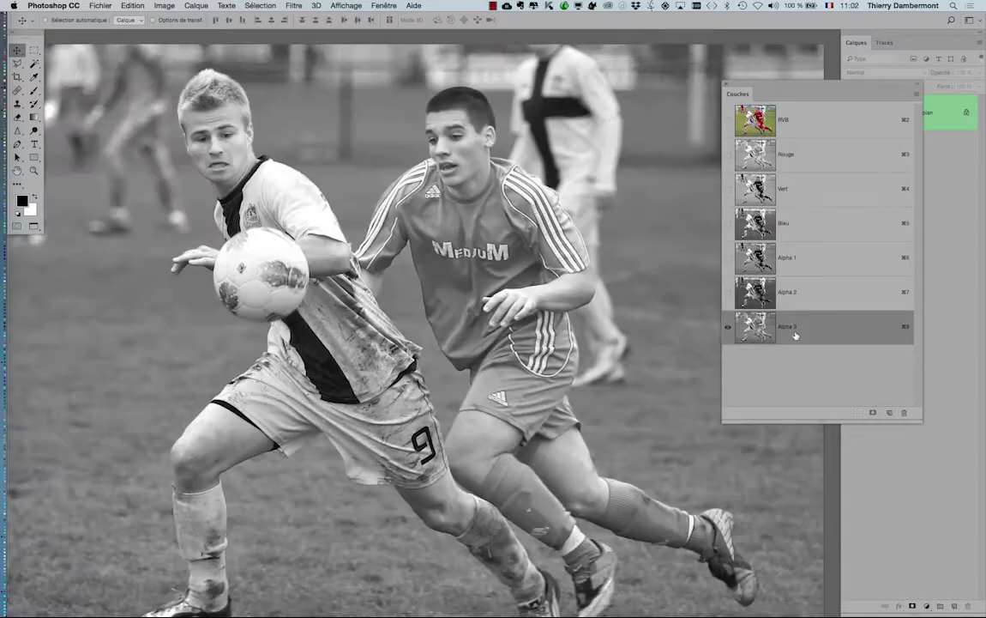
pyautogui.click(802, 270)
pyautogui.click(807, 329)
pyautogui.press('super+6')
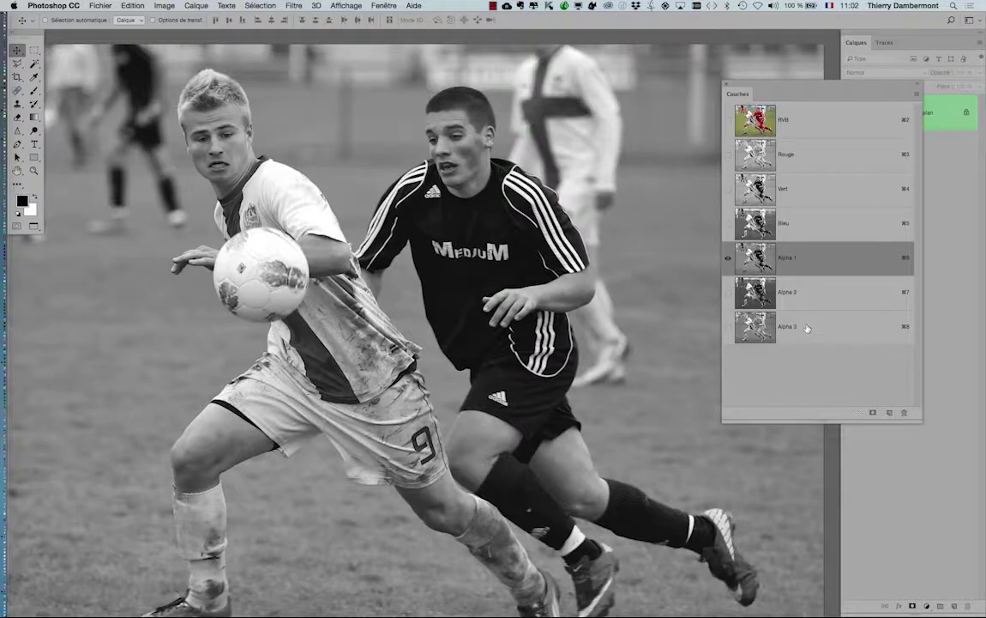
pyautogui.click(807, 328)
pyautogui.click(812, 127)
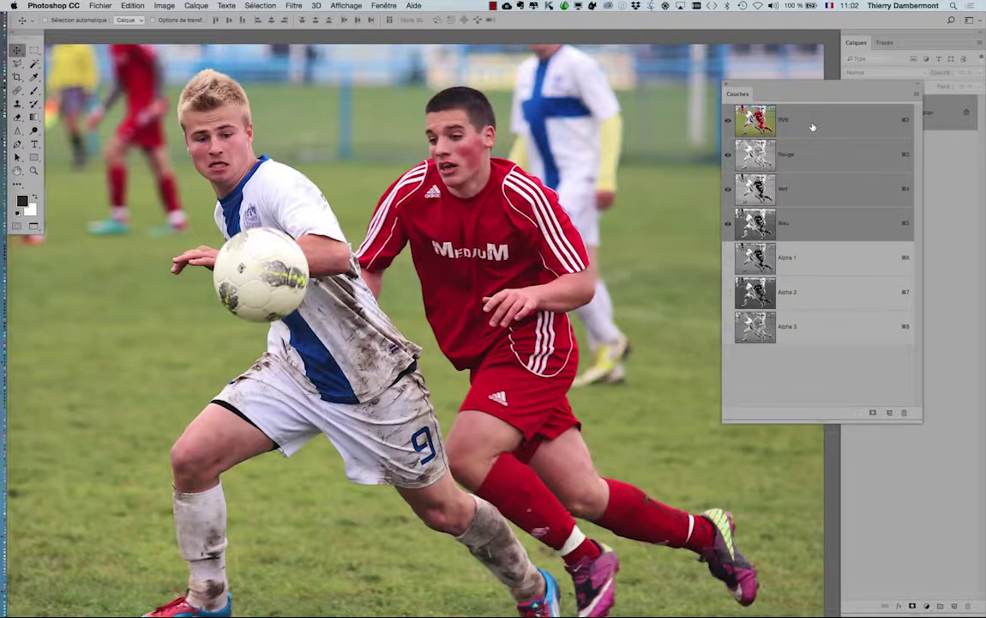
# Compare the Alpha 1, Alpha 2 and Alpha 3 channel blends by flipping between them.
pyautogui.click(817, 256)
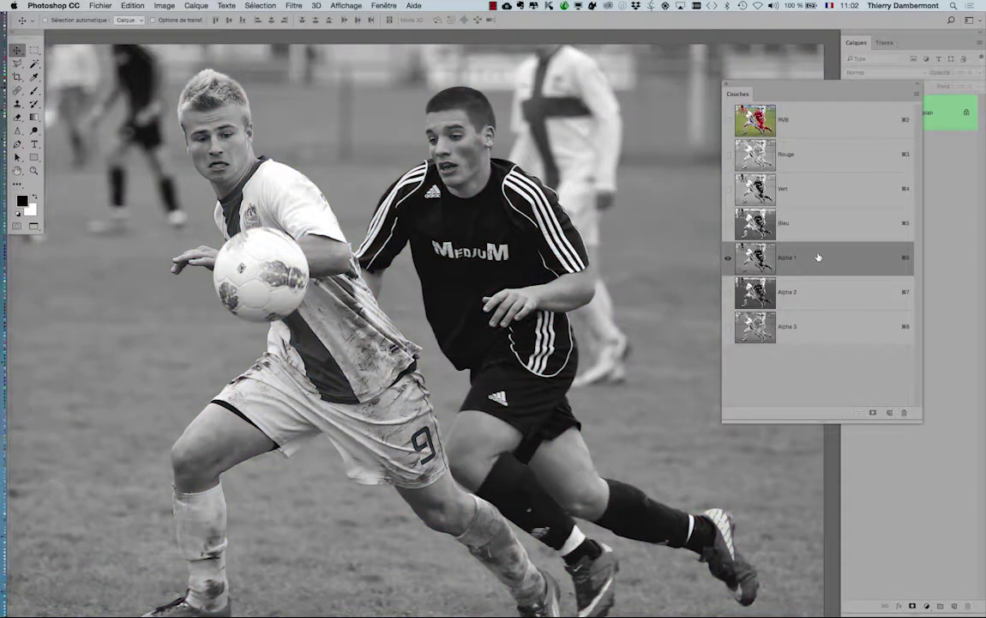
pyautogui.click(814, 327)
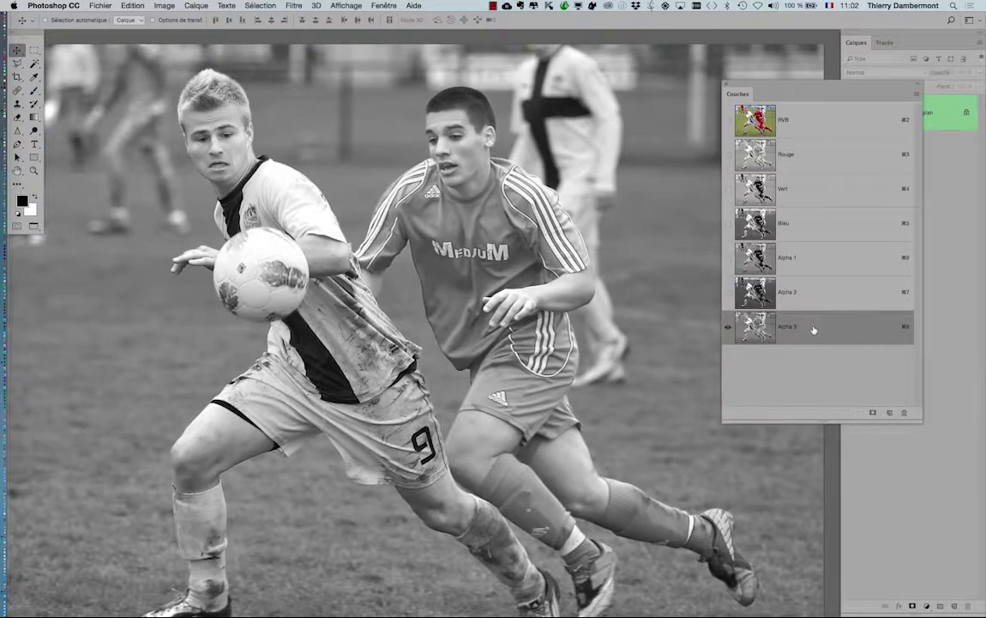
pyautogui.click(806, 257)
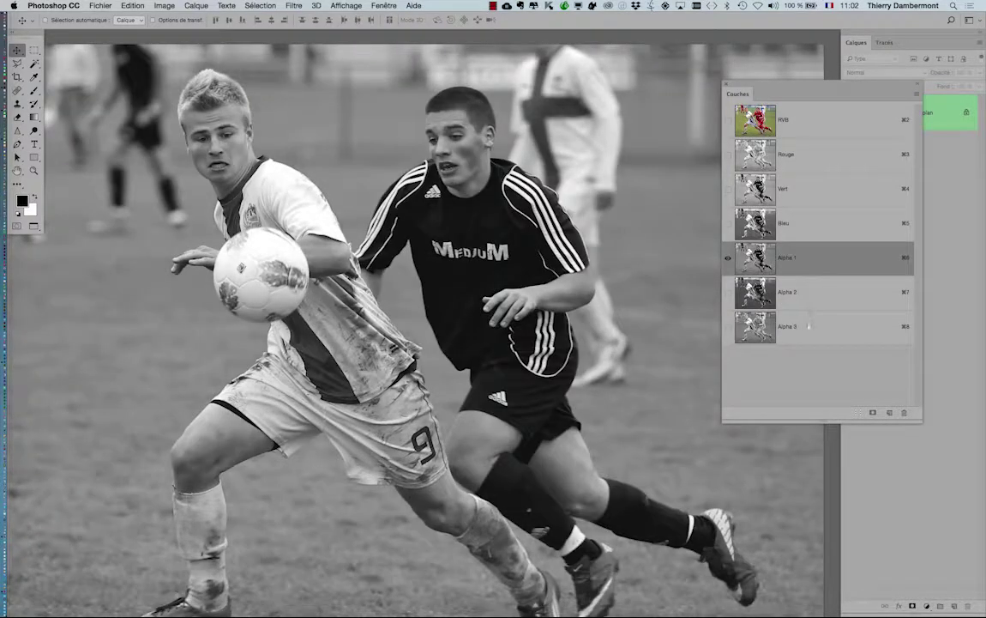
pyautogui.click(808, 326)
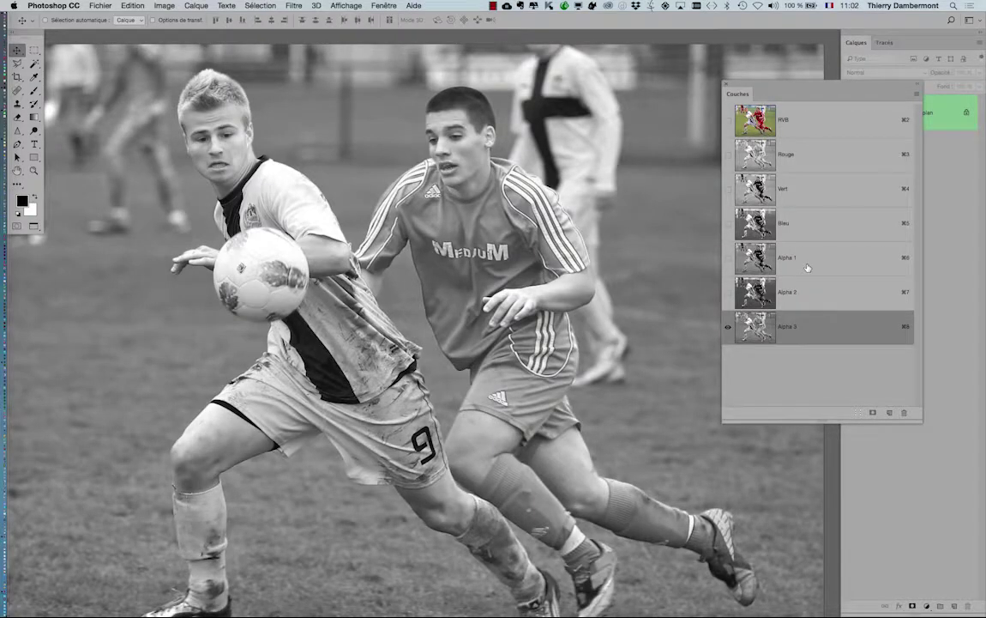
pyautogui.click(808, 267)
pyautogui.click(808, 296)
pyautogui.click(808, 327)
pyautogui.click(805, 259)
pyautogui.click(809, 326)
pyautogui.click(805, 259)
pyautogui.click(807, 327)
pyautogui.click(805, 259)
pyautogui.click(801, 327)
# Check the channel versions against the RVB colour composite, then settle on showing Alpha 3.
pyautogui.click(805, 258)
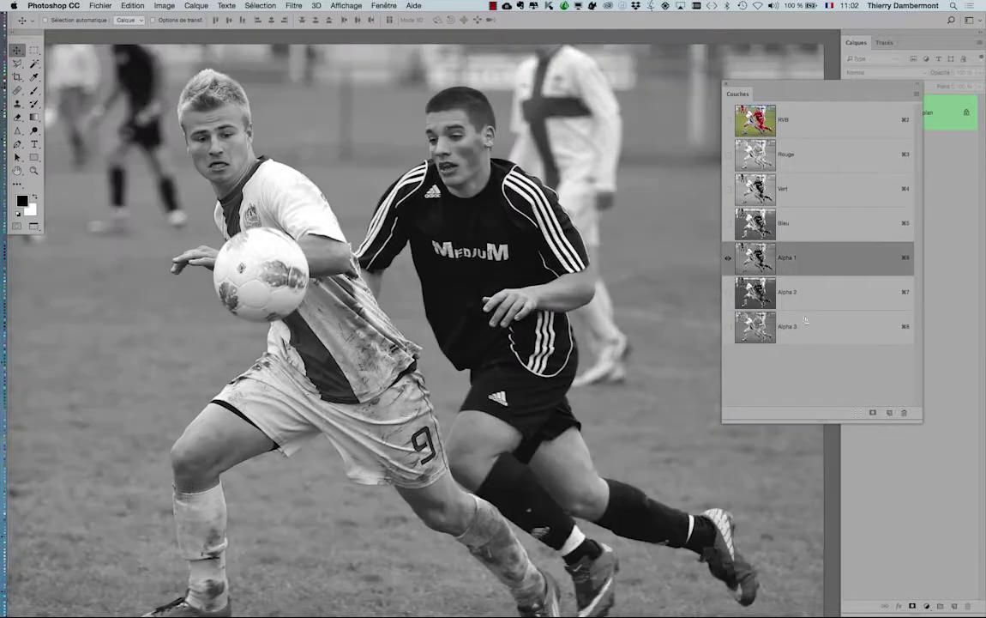
pyautogui.click(804, 327)
pyautogui.click(806, 259)
pyautogui.click(805, 293)
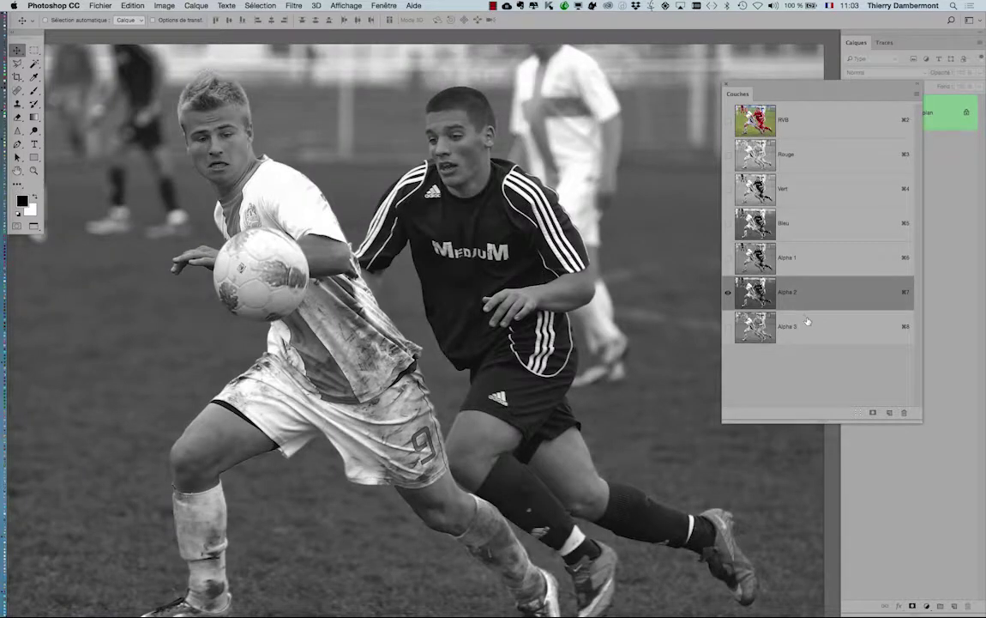
pyautogui.click(807, 327)
pyautogui.click(804, 258)
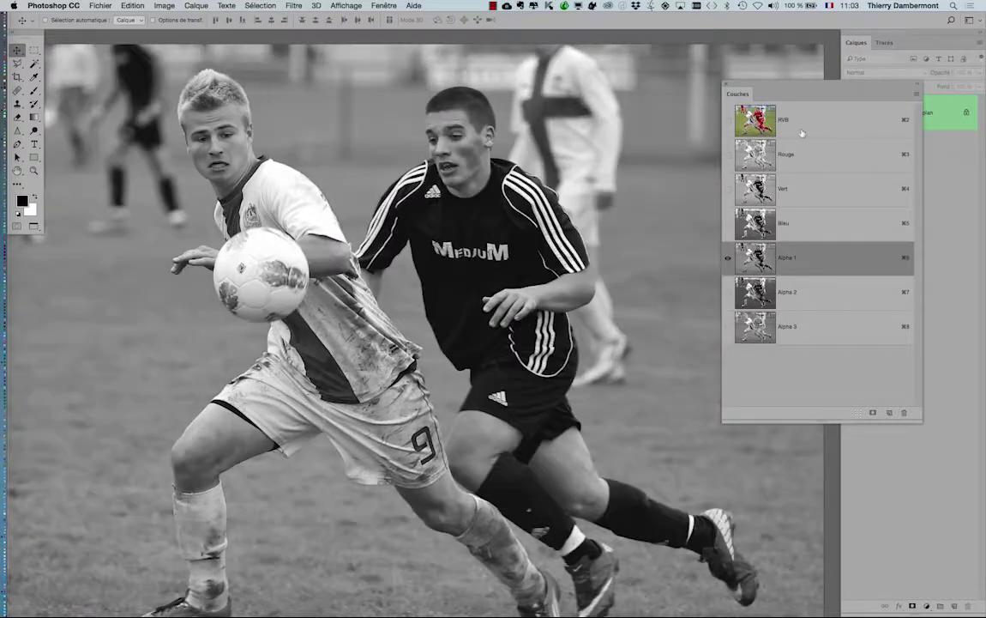
pyautogui.click(802, 125)
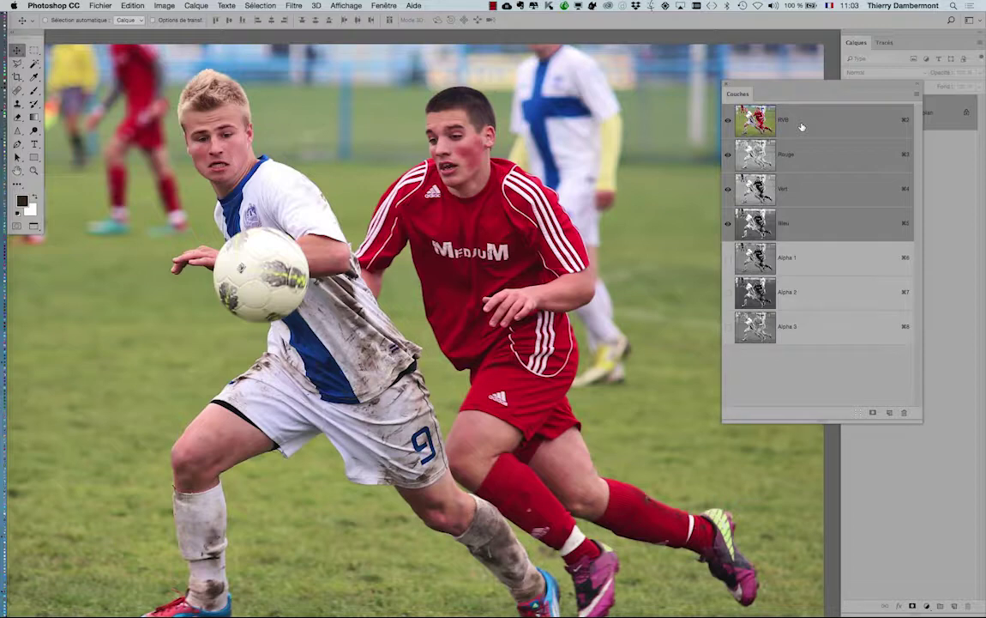
pyautogui.click(819, 325)
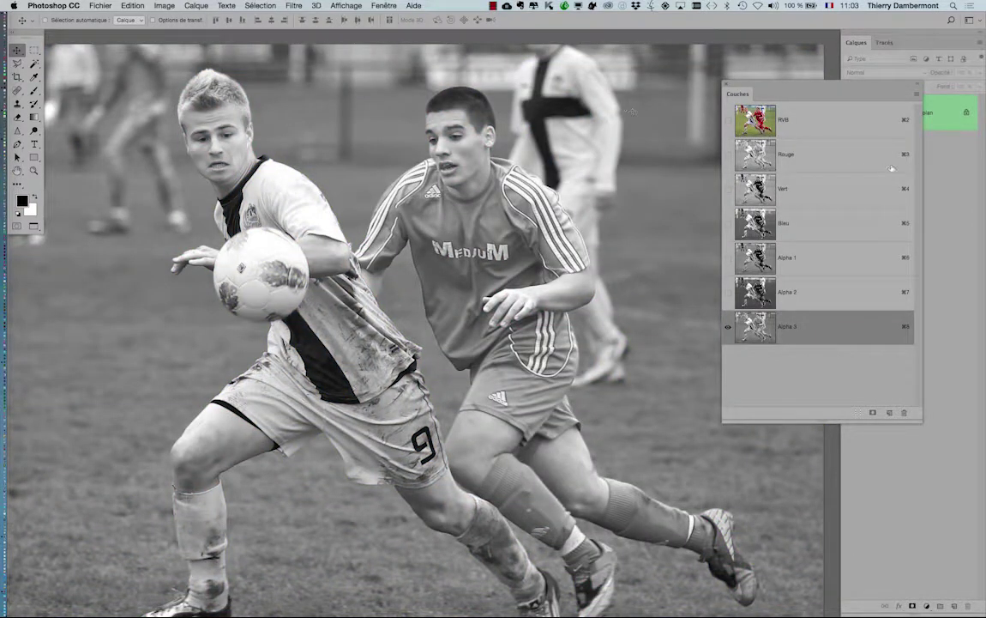
# From the RVB view, save as people-men-grass-sport-VS4.psd, then display only Alpha 3.
pyautogui.click(821, 131)
pyautogui.click(96, 5)
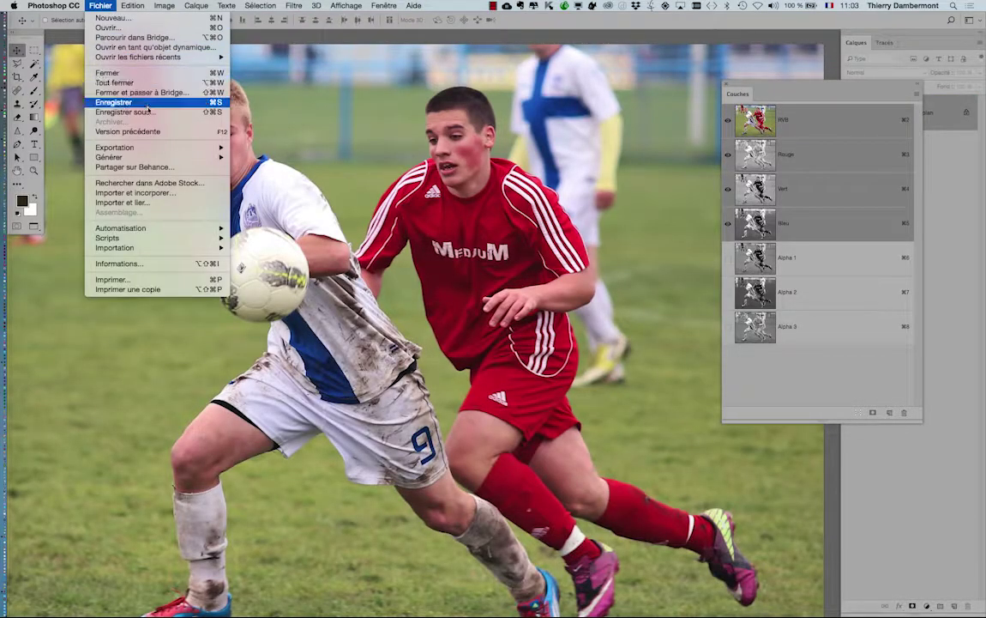
pyautogui.click(129, 111)
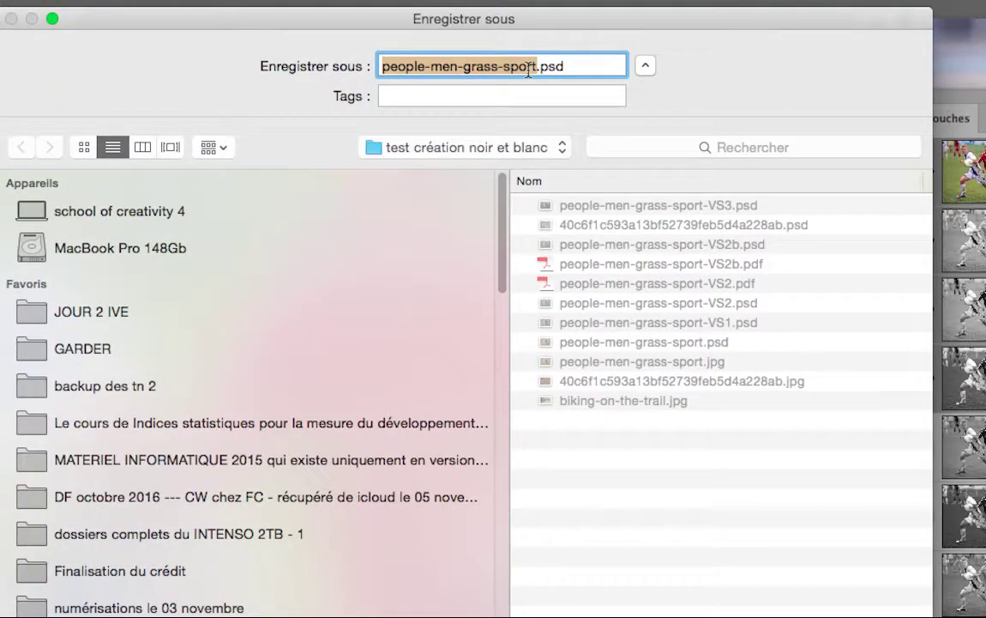
pyautogui.click(532, 69)
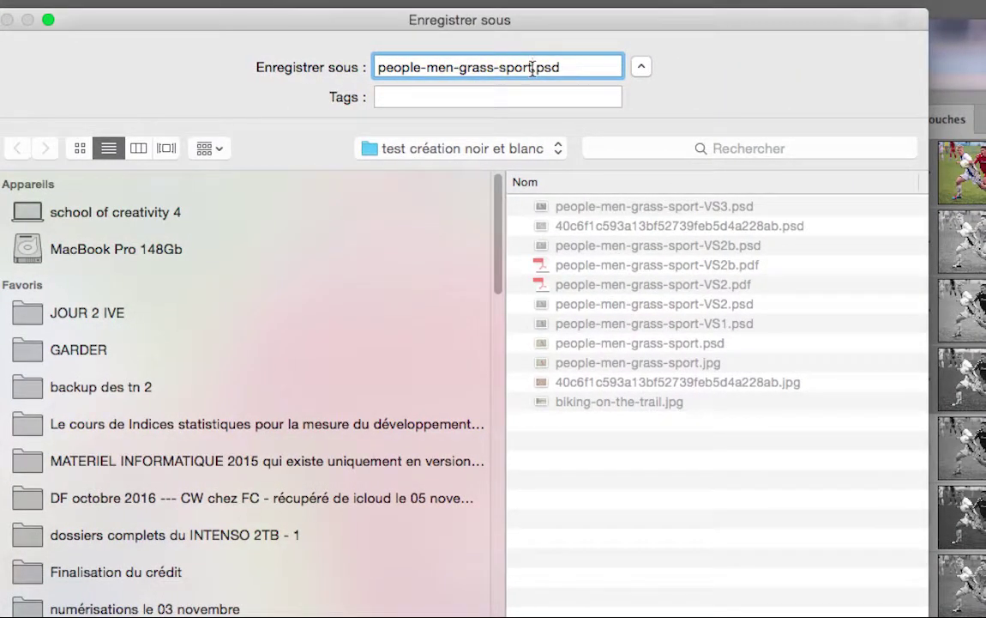
pyautogui.write('-VS')
pyautogui.write('4')
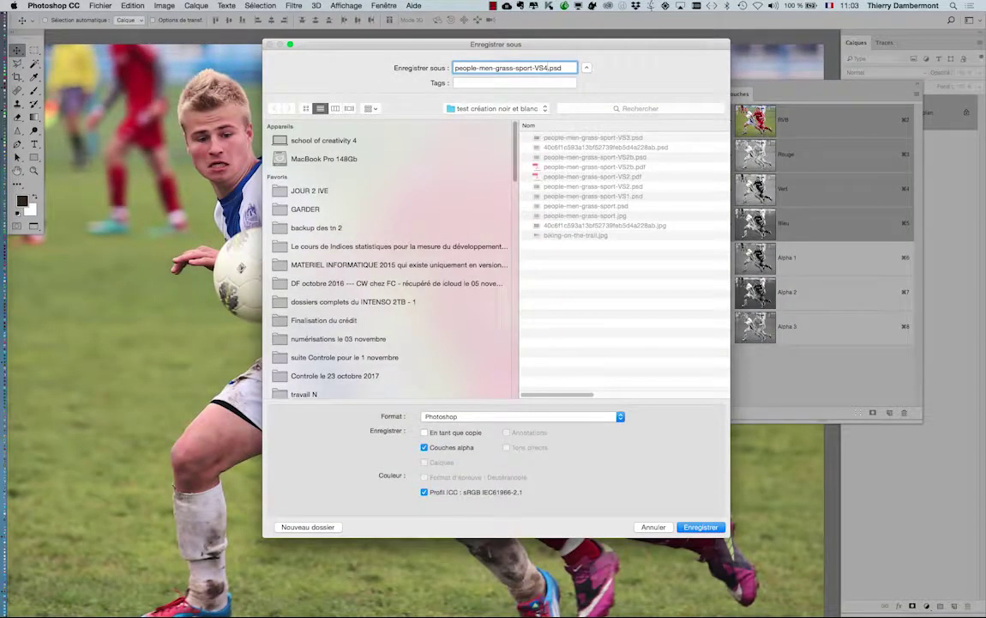
pyautogui.press('Return')
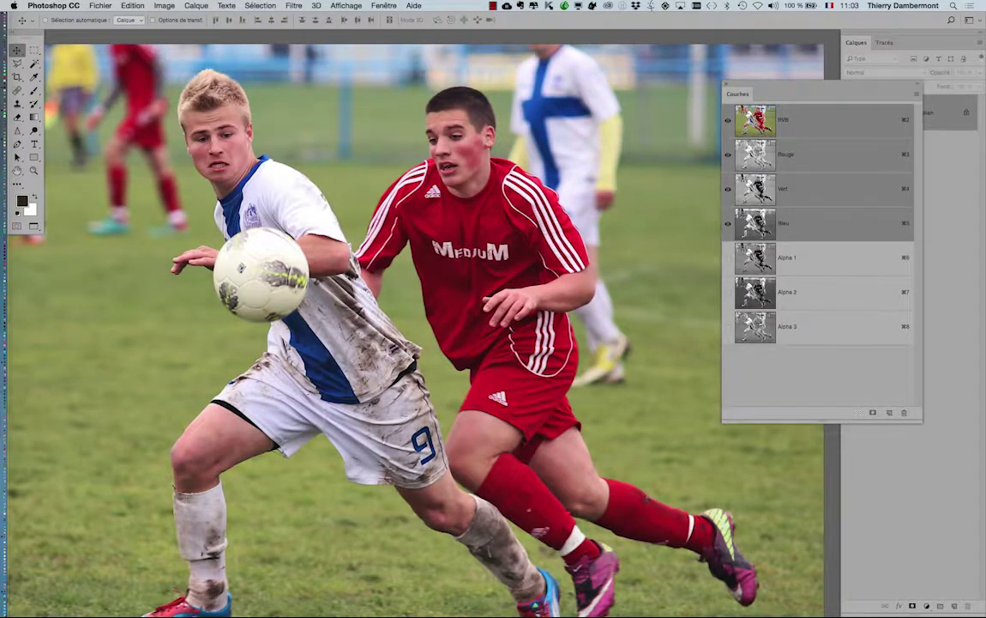
pyautogui.press('super+8')
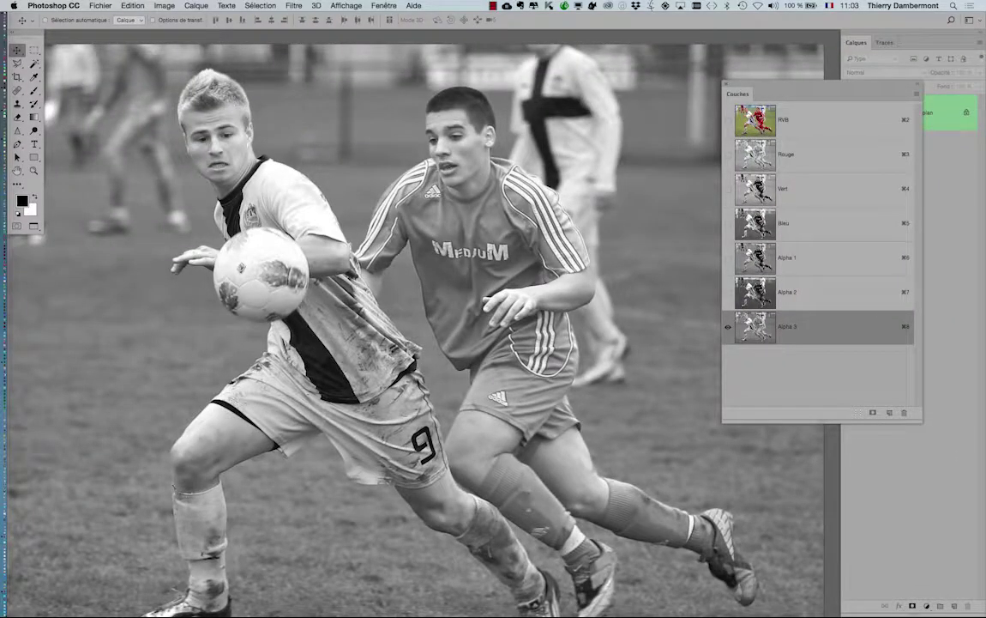
# Convert the image to Niveaux de gris mode, deleting all channels except Alpha 3.
pyautogui.click(164, 5)
pyautogui.moveTo(169, 18)
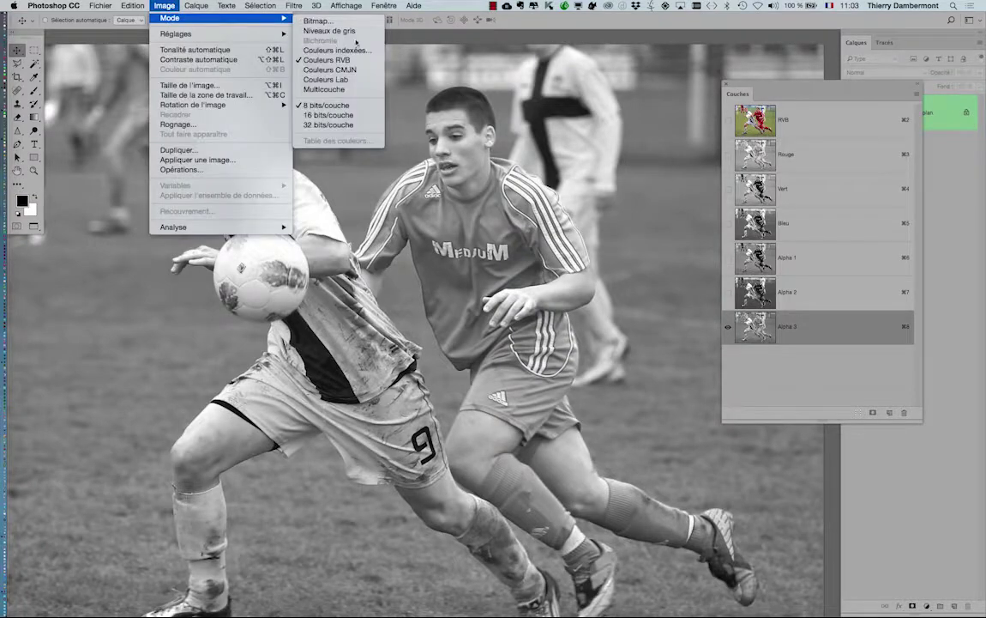
pyautogui.click(364, 32)
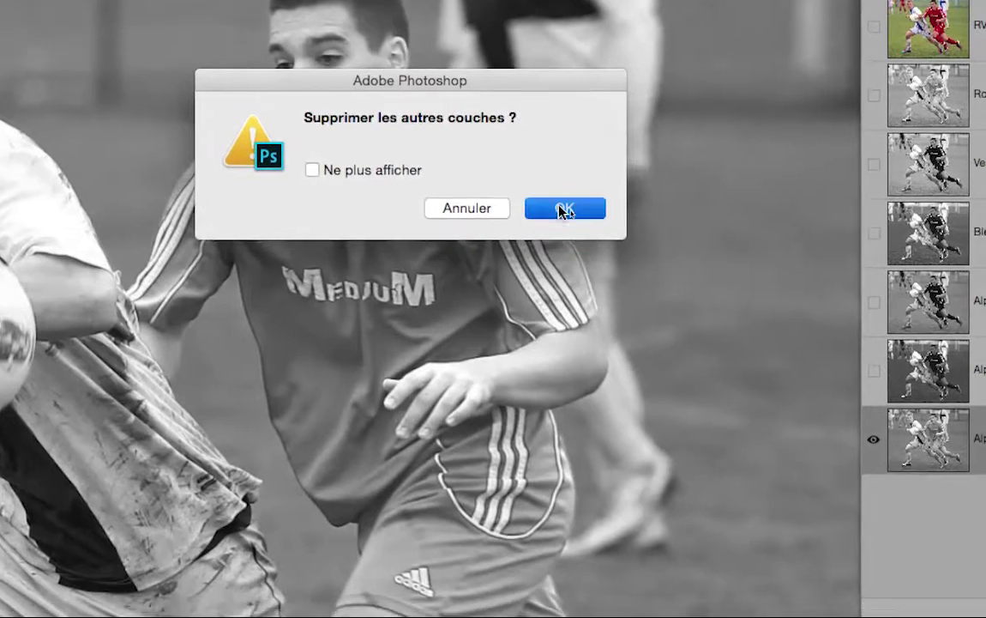
pyautogui.click(573, 211)
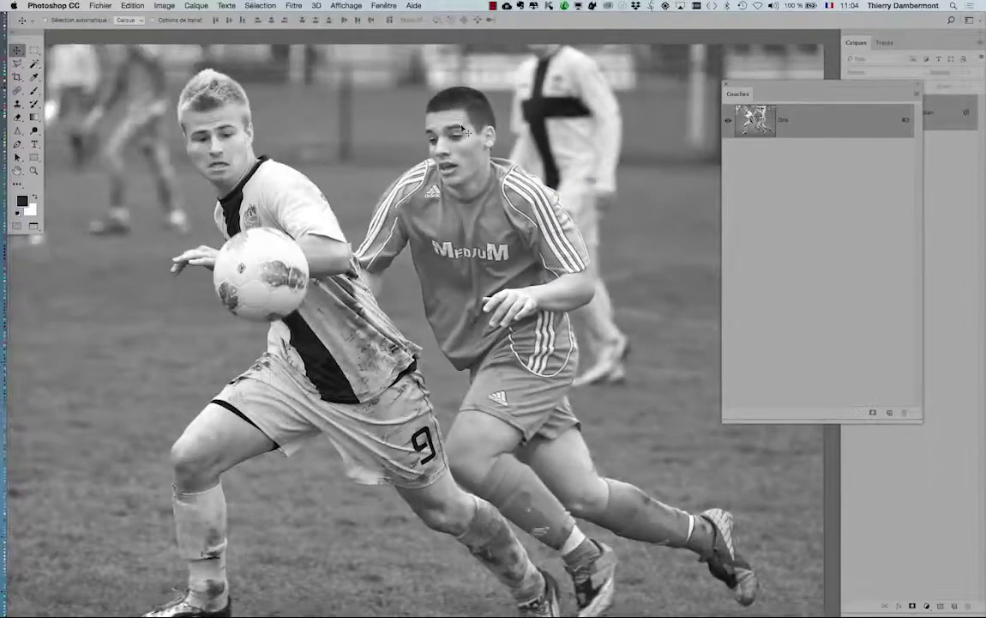
# Save the single-channel grayscale photo as people-men-grass-sport-VS4b.psd.
pyautogui.click(100, 6)
pyautogui.click(152, 112)
pyautogui.click(548, 68)
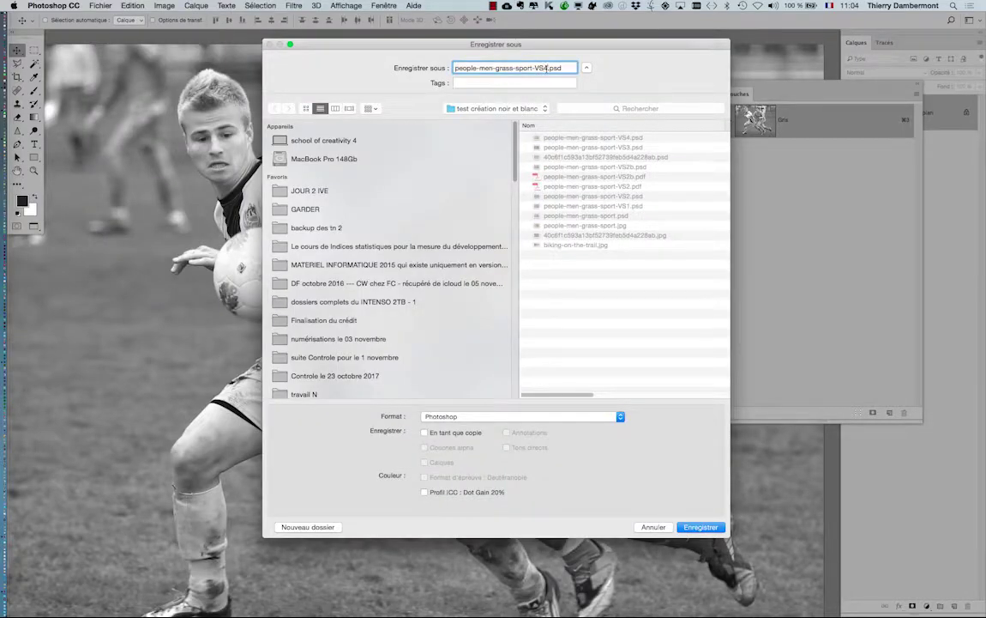
pyautogui.write('b')
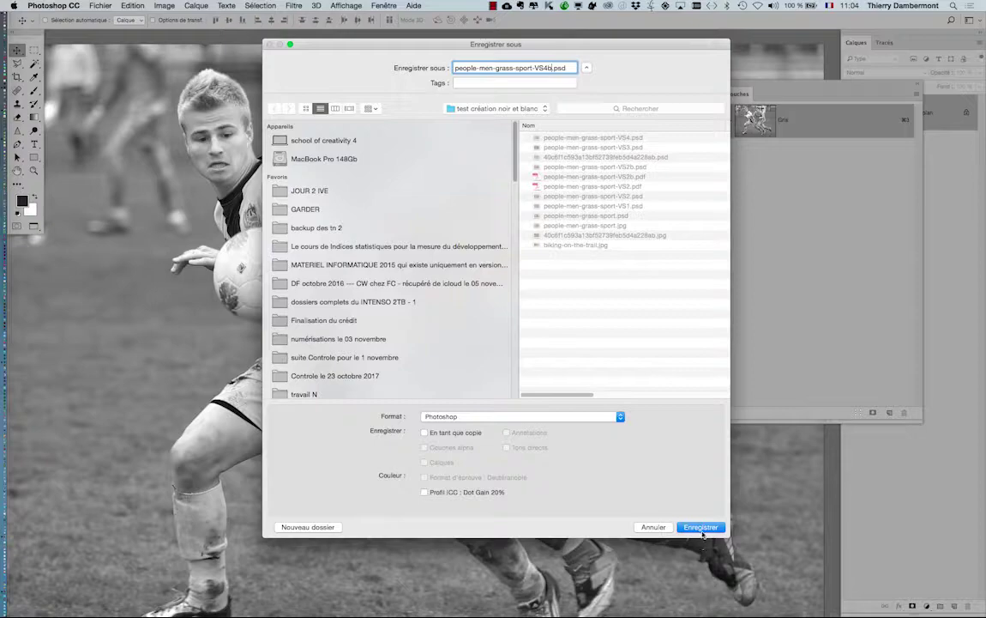
pyautogui.press('Return')
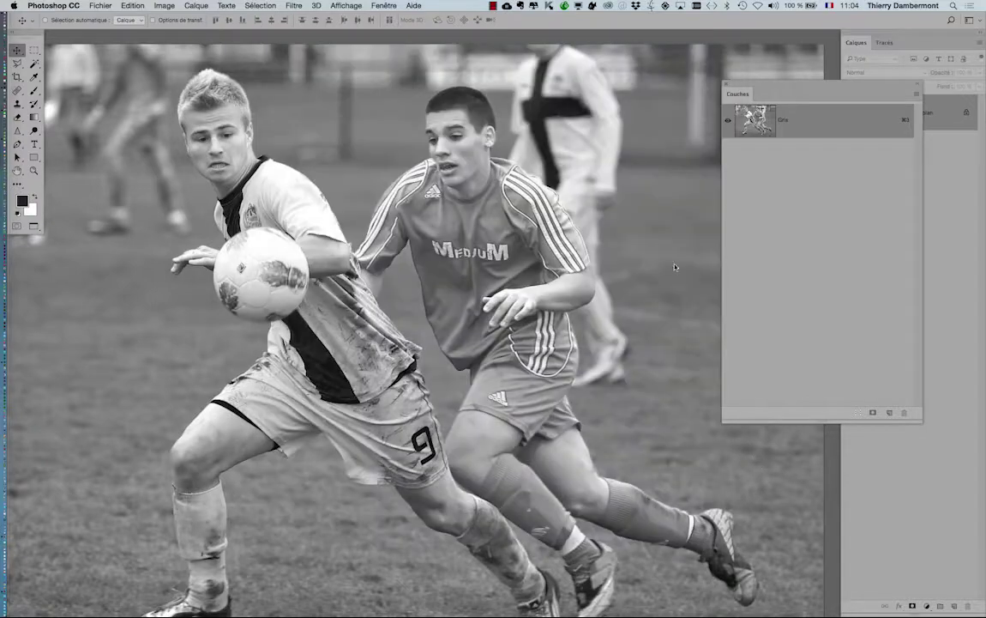